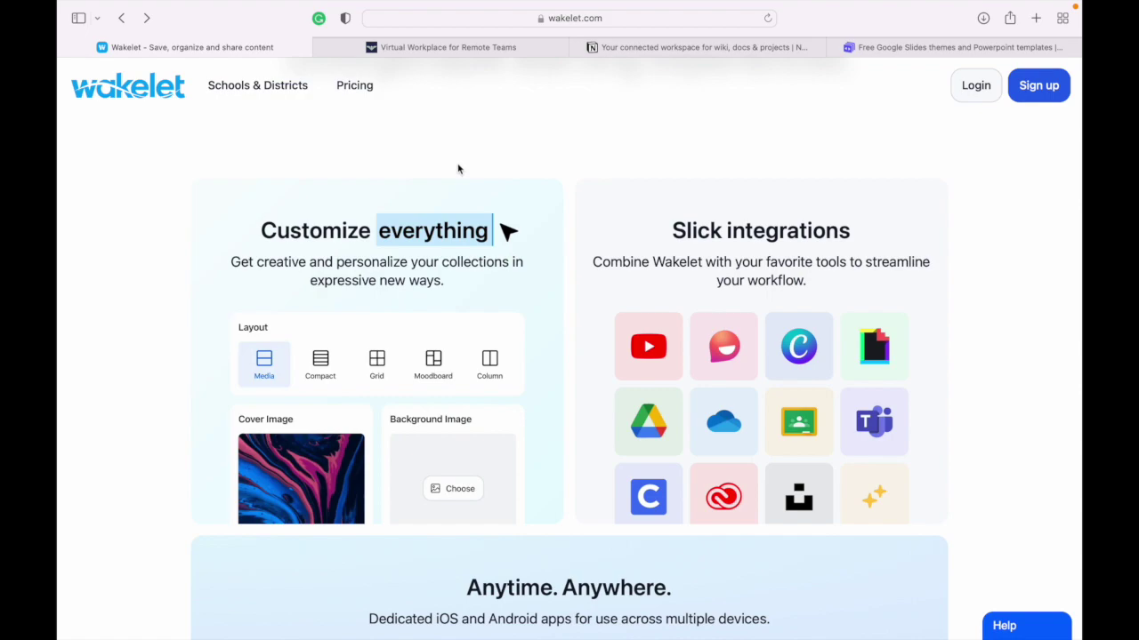
# Step: Scroll up from the Customize everything section to the top of the Wakelet homepage
pyautogui.scroll(2, 459, 168)
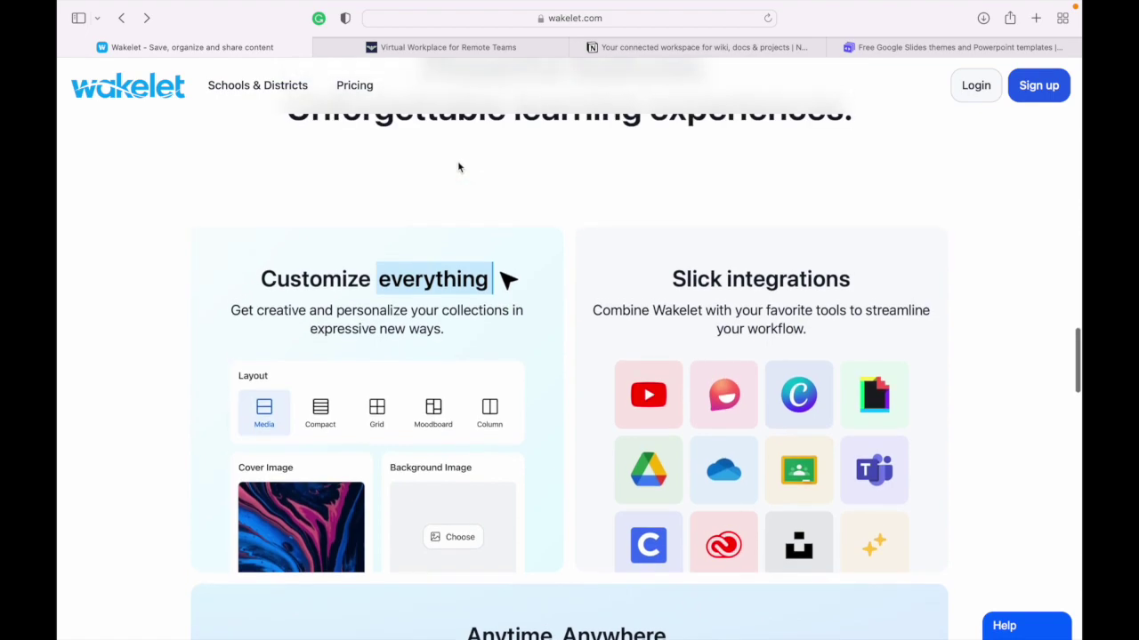
pyautogui.scroll(10, 459, 168)
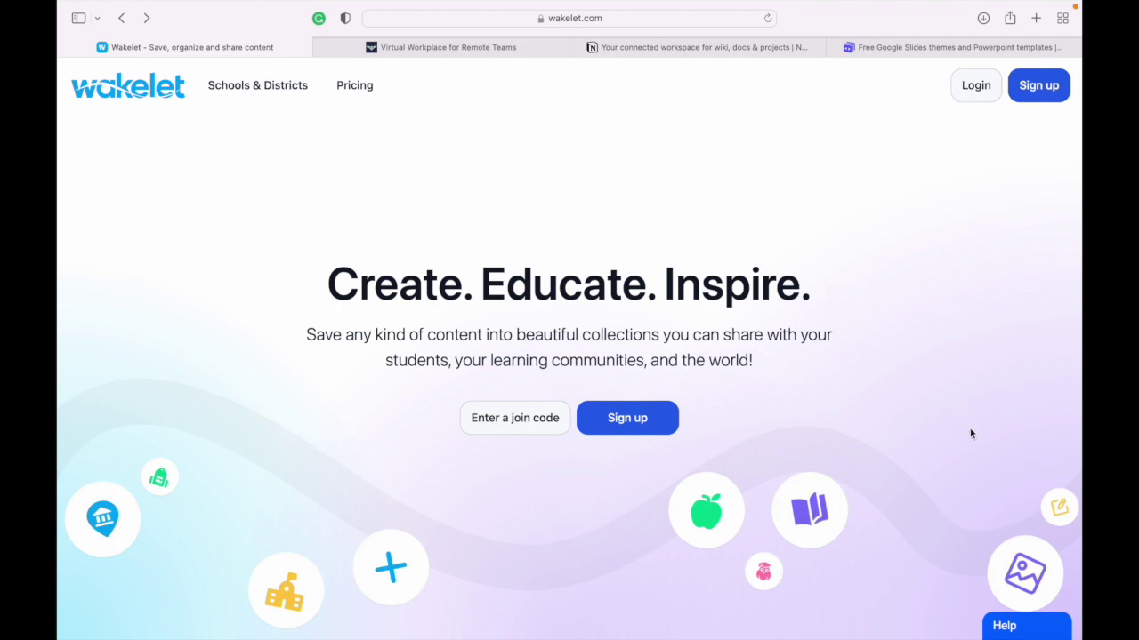
# Step: Scroll down through the Wakelet homepage feature sections
pyautogui.scroll(-1, 756, 410)
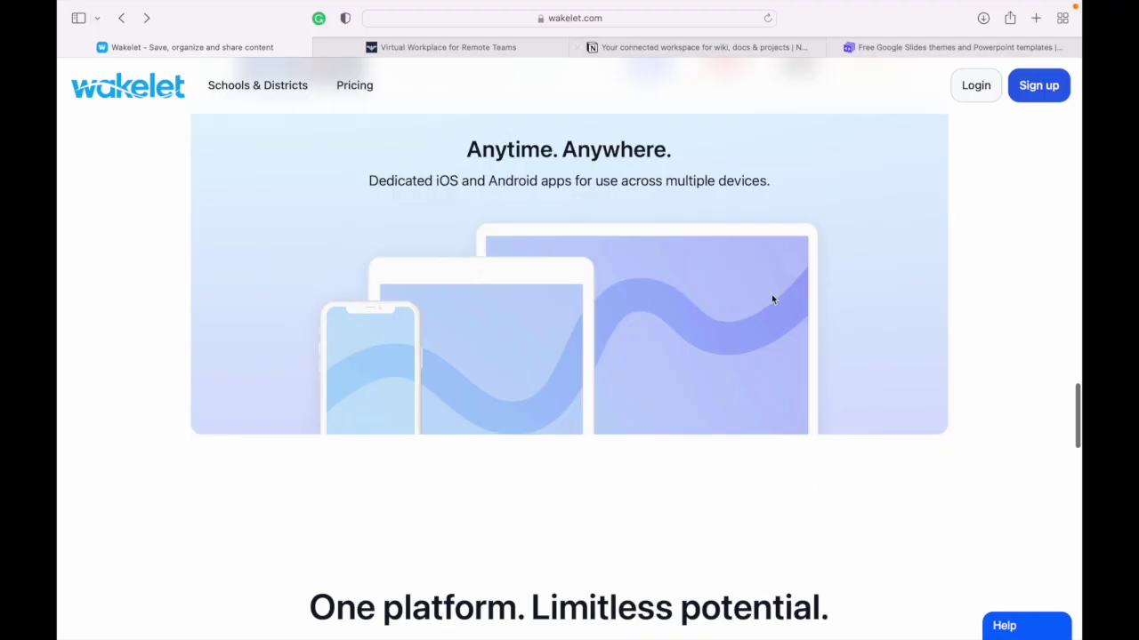
pyautogui.scroll(-5, 708, 405)
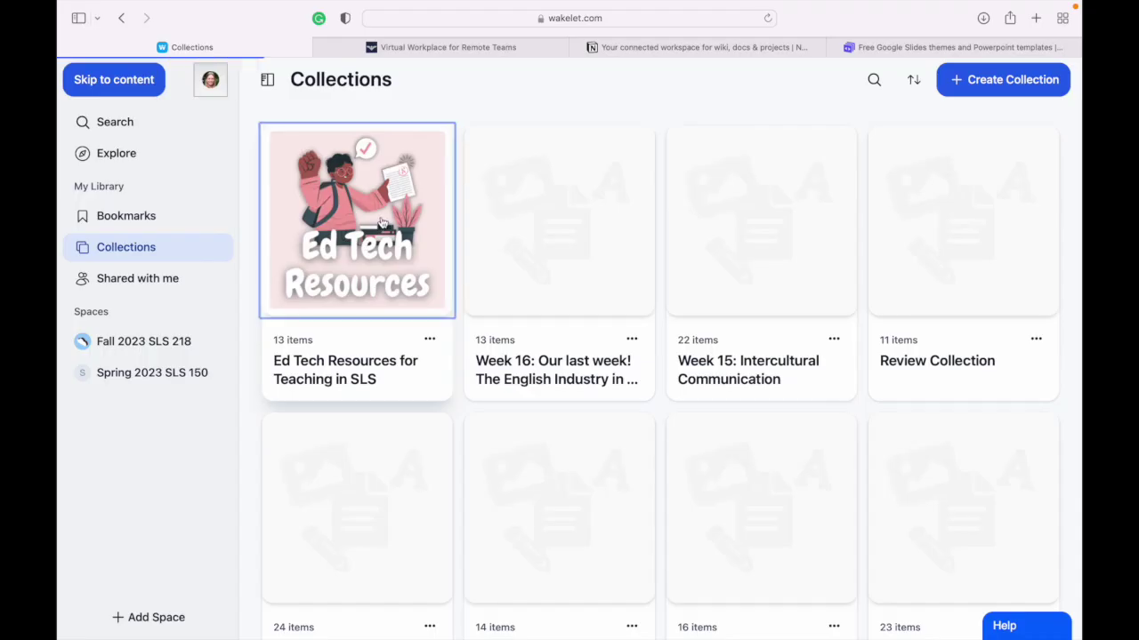
# Step: Open the Ed Tech Resources for Teaching in SLS collection and scroll its tips to the imagecolorpicker.com card
pyautogui.click(381, 222)
pyautogui.scroll(-10, 460, 436)
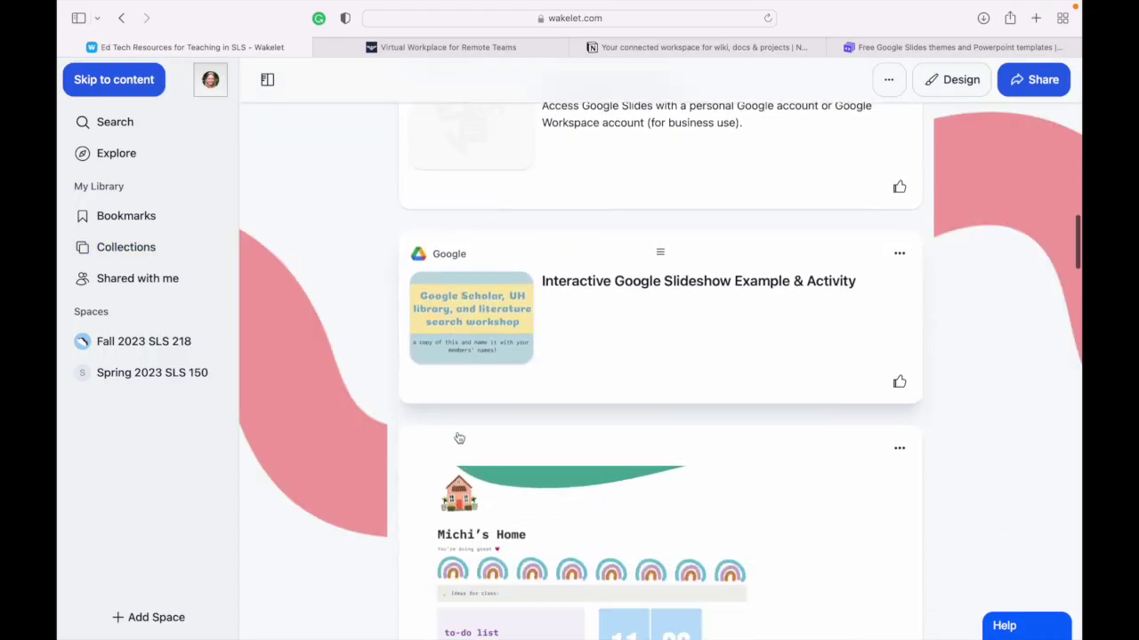
pyautogui.scroll(-2, 244, 240)
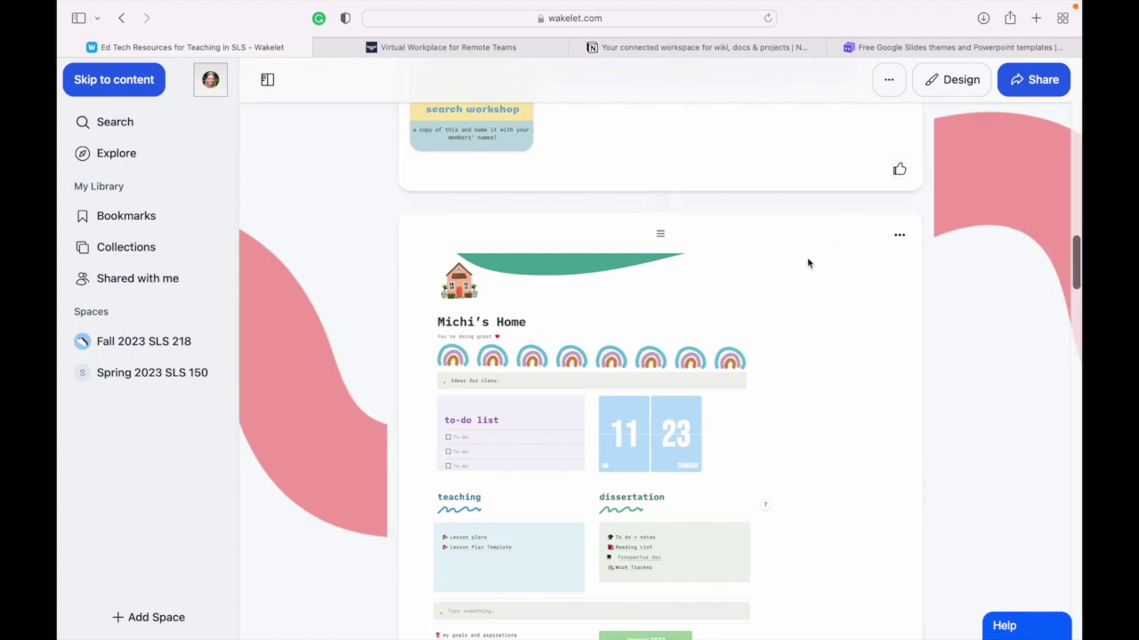
pyautogui.scroll(-15, 504, 490)
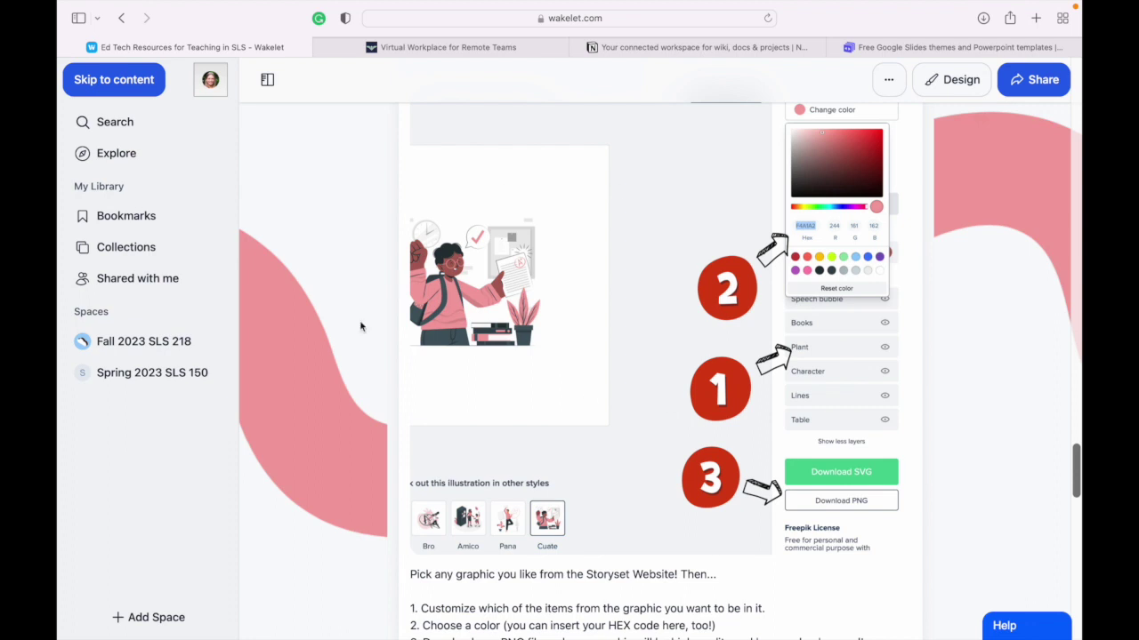
pyautogui.scroll(-2, 604, 515)
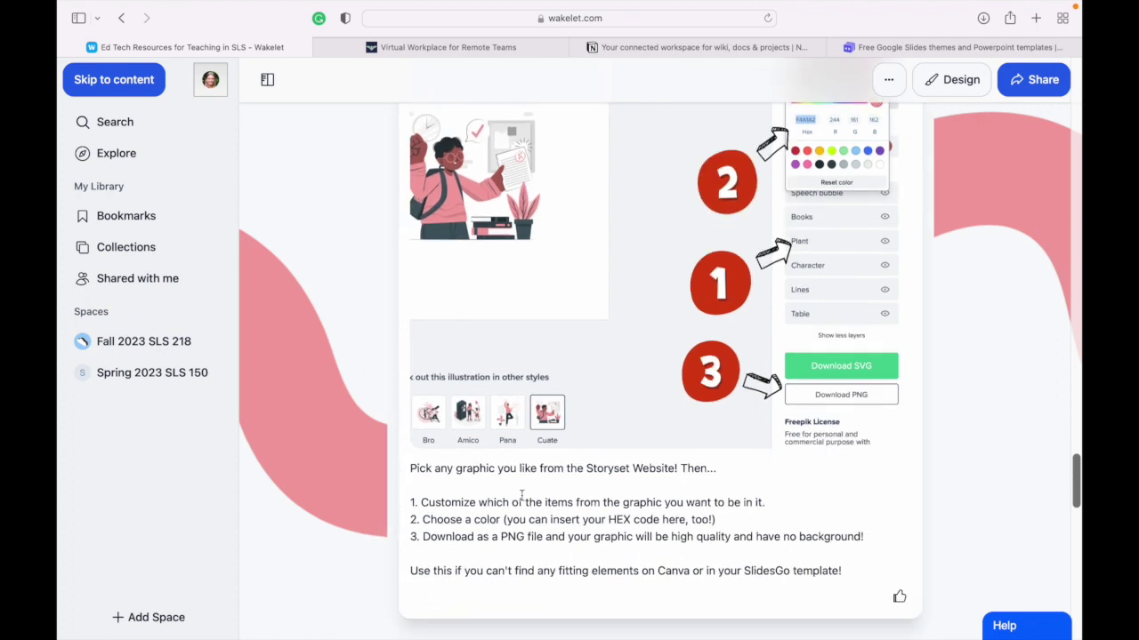
pyautogui.scroll(-3, 522, 496)
pyautogui.scroll(-4, 521, 495)
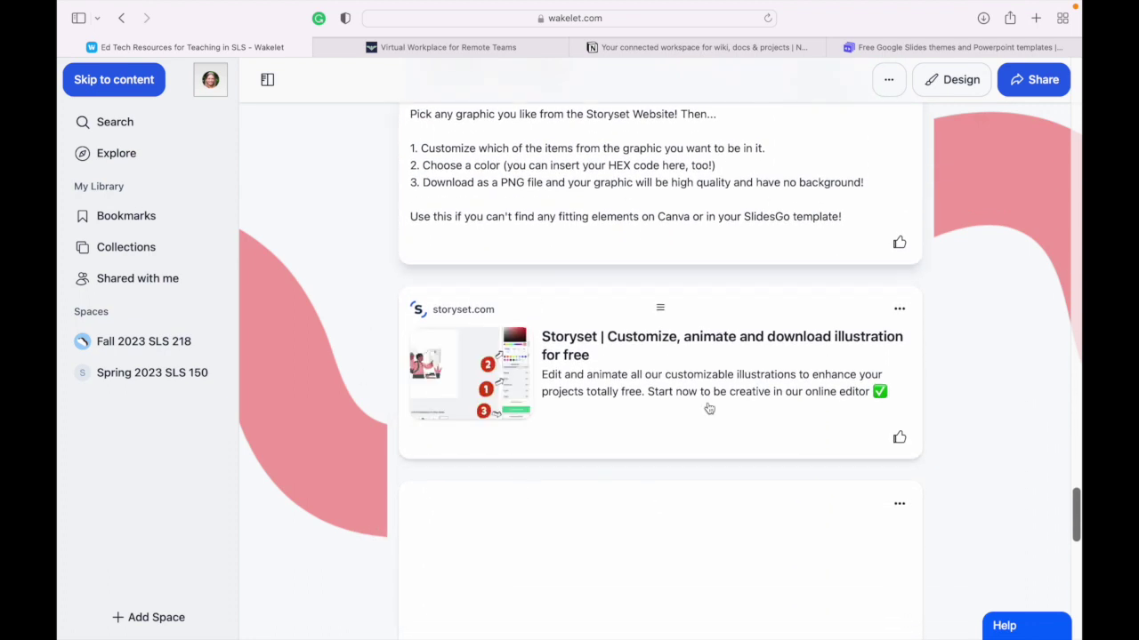
pyautogui.scroll(-1, 574, 381)
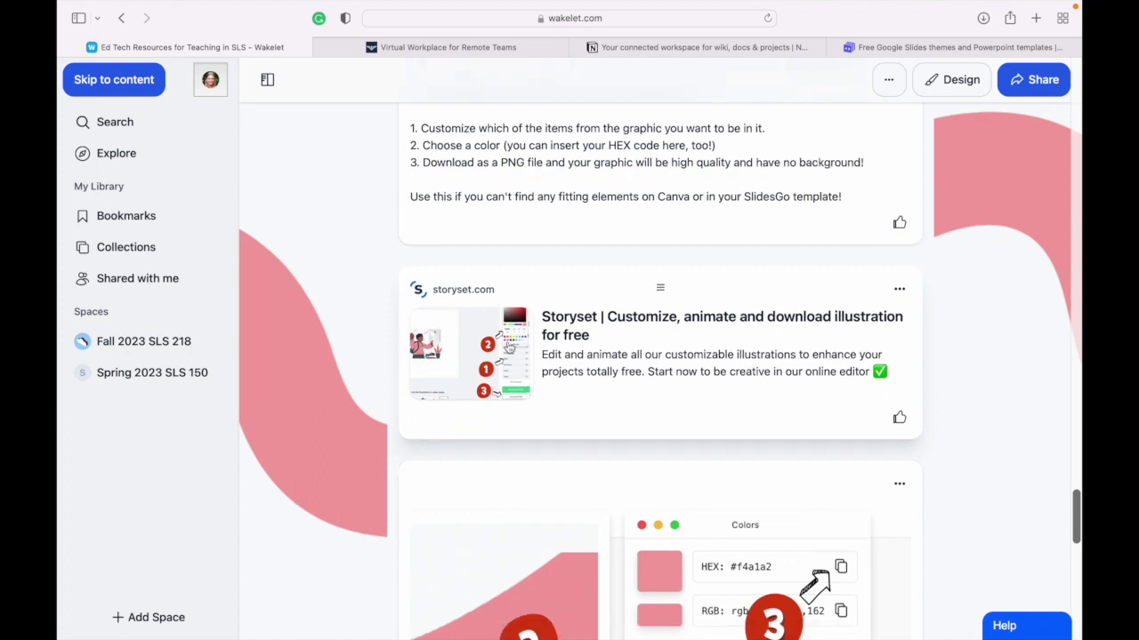
pyautogui.scroll(-12, 454, 329)
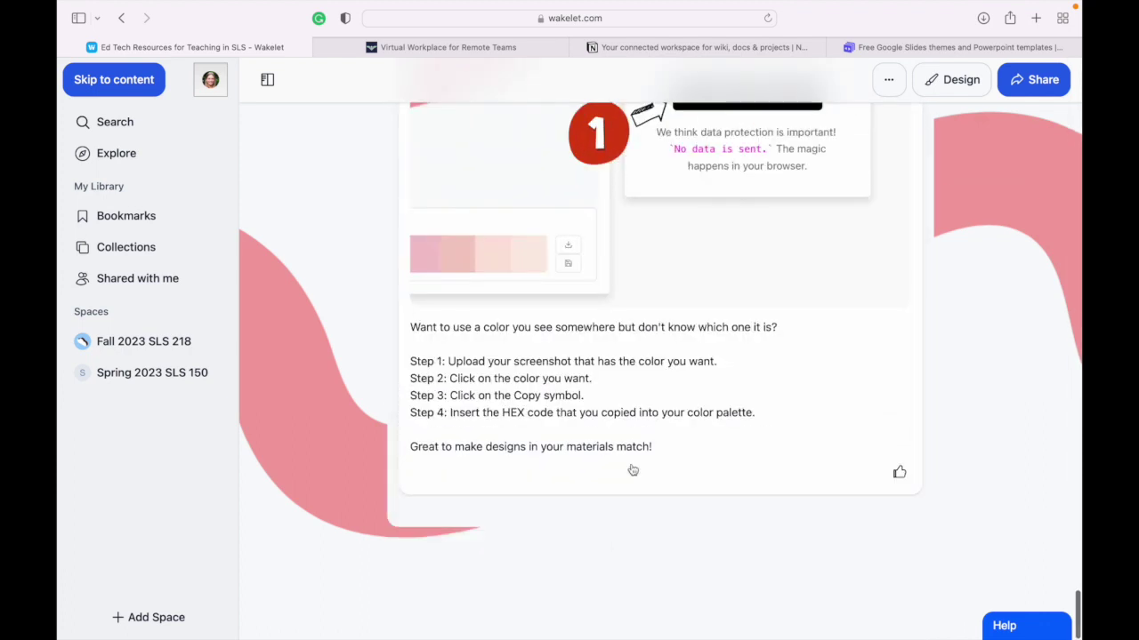
pyautogui.scroll(-2, 618, 399)
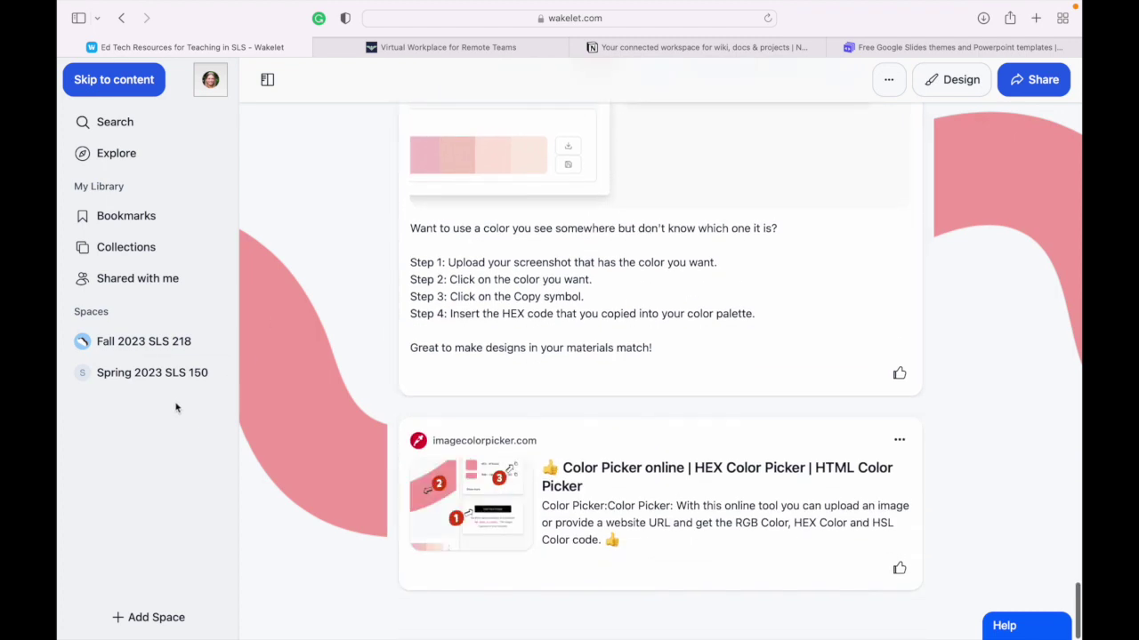
pyautogui.click(132, 346)
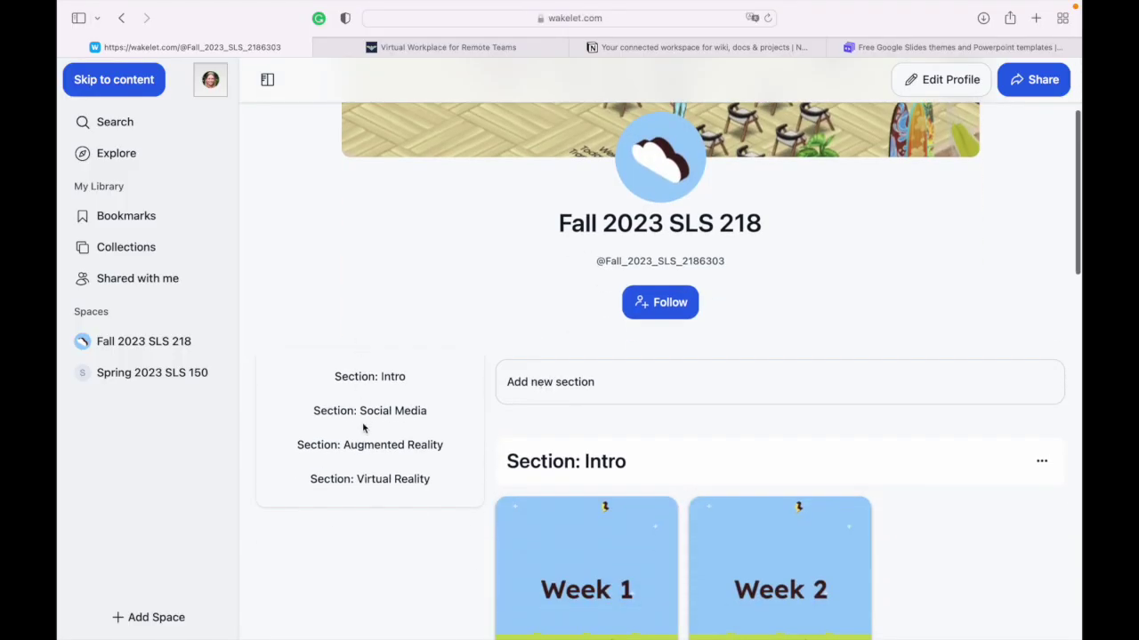
# Step: Scroll through the Fall 2023 SLS 218 space's Week 1–7 collections across its sections
pyautogui.scroll(-3, 484, 548)
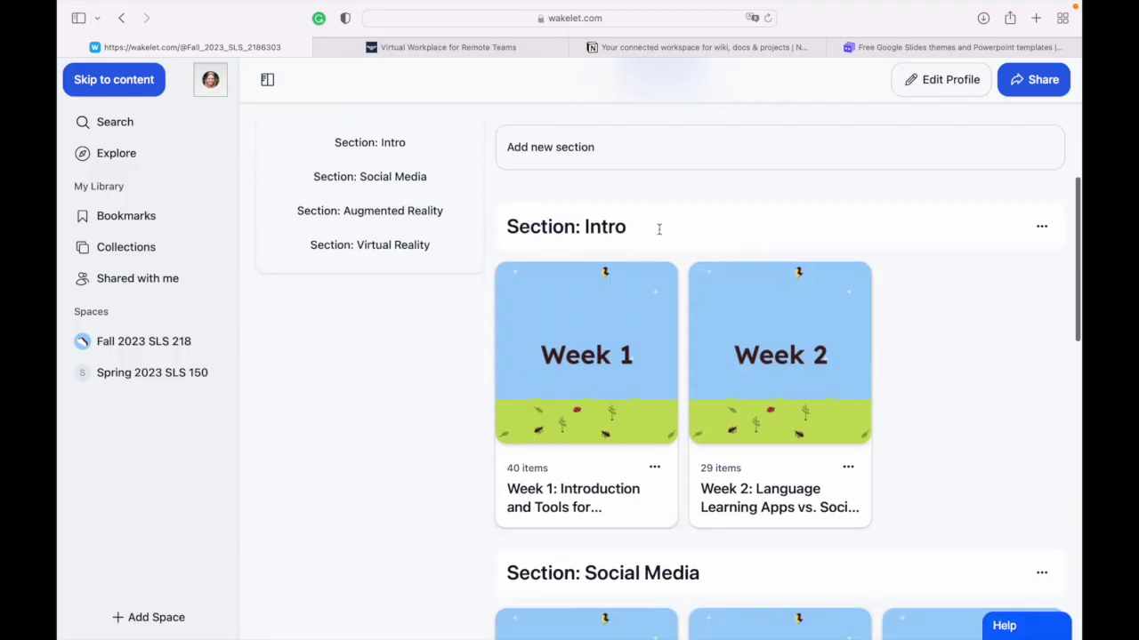
pyautogui.scroll(-4, 793, 418)
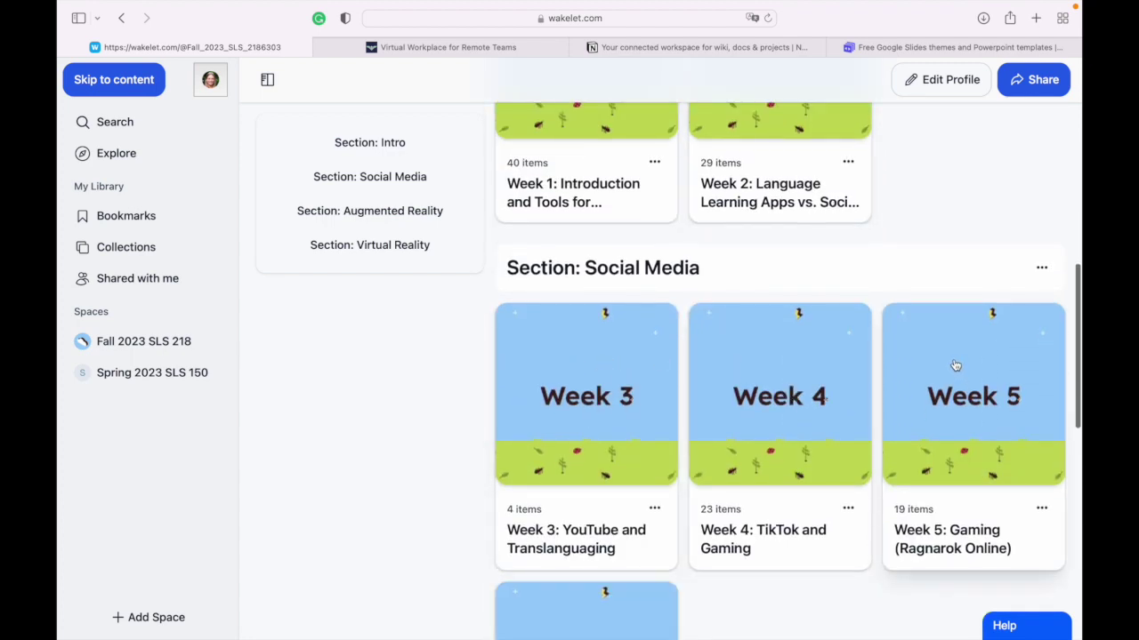
pyautogui.scroll(-4, 930, 478)
pyautogui.scroll(2, 931, 477)
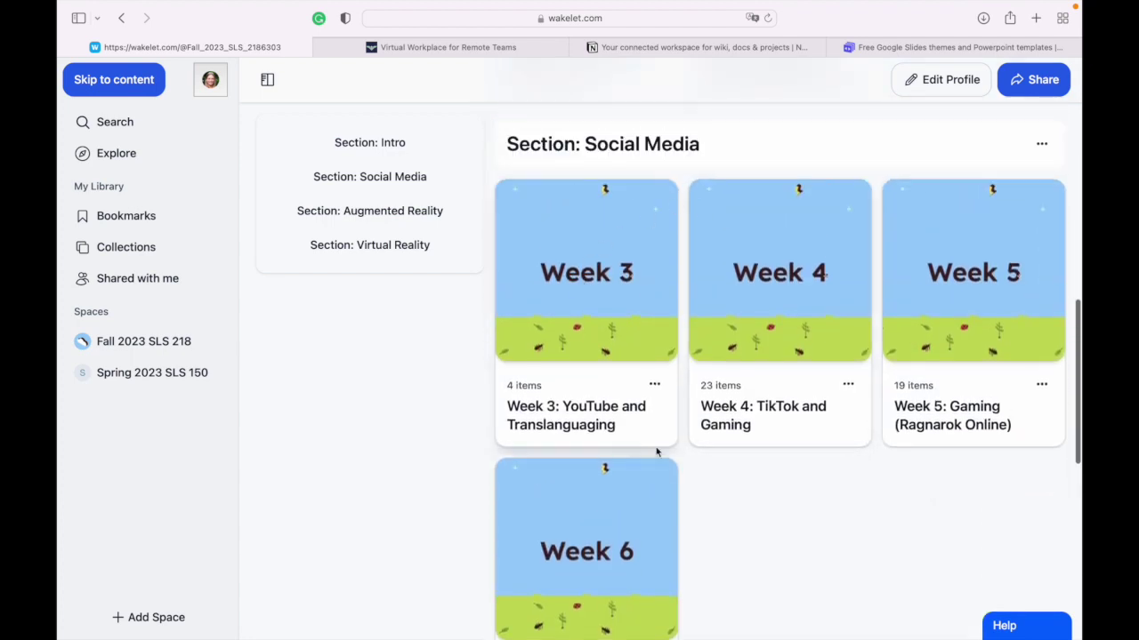
pyautogui.scroll(-6, 622, 416)
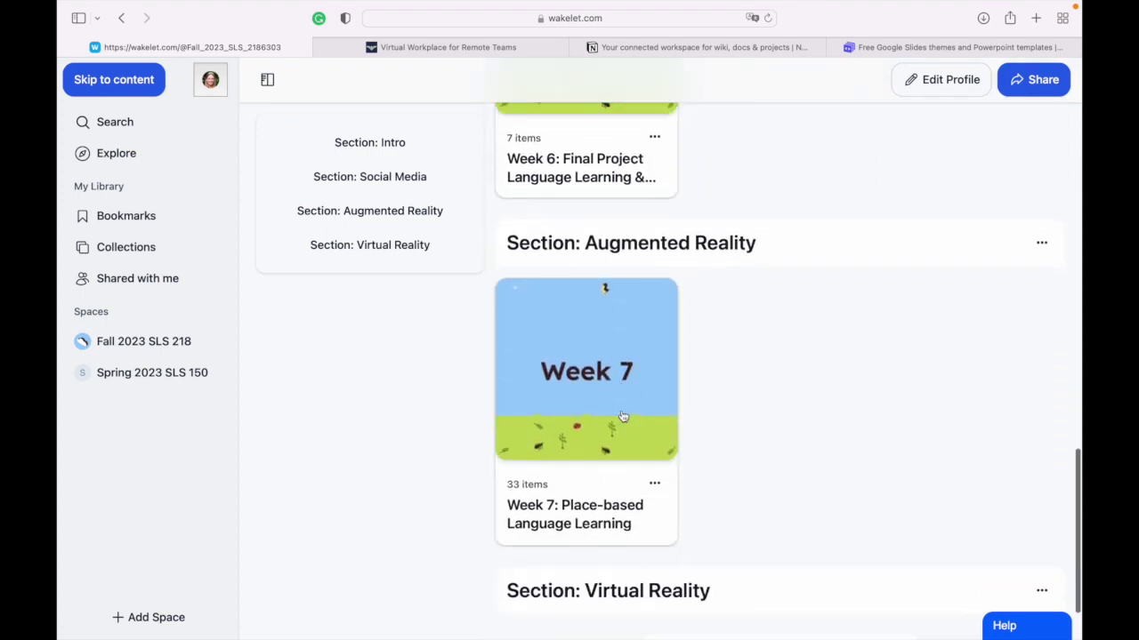
pyautogui.scroll(-1, 623, 373)
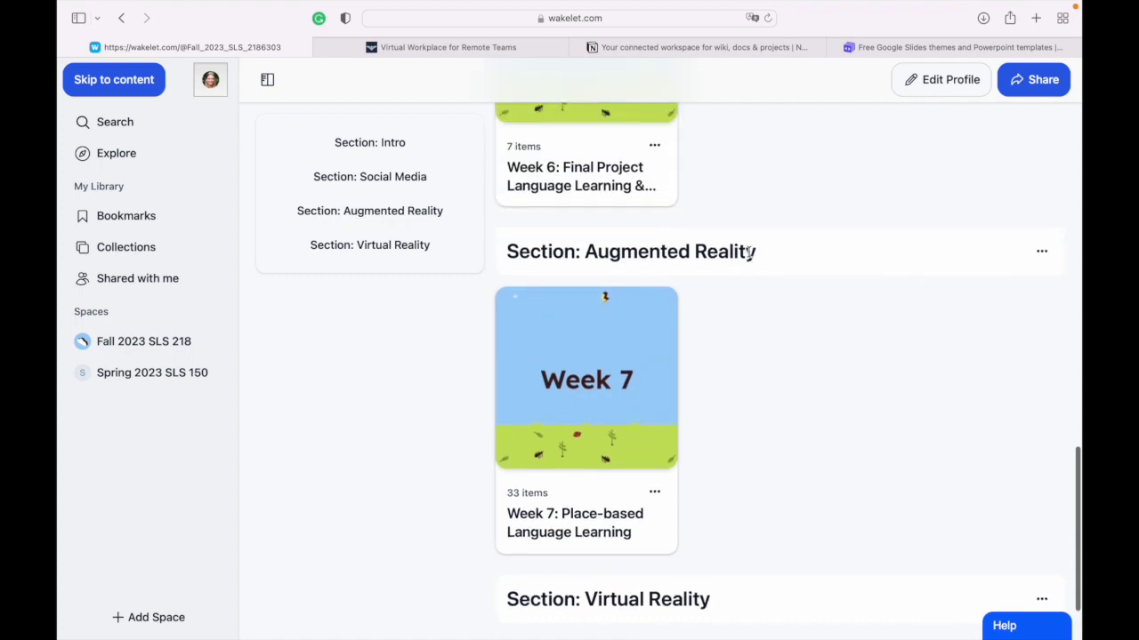
pyautogui.scroll(10, 750, 252)
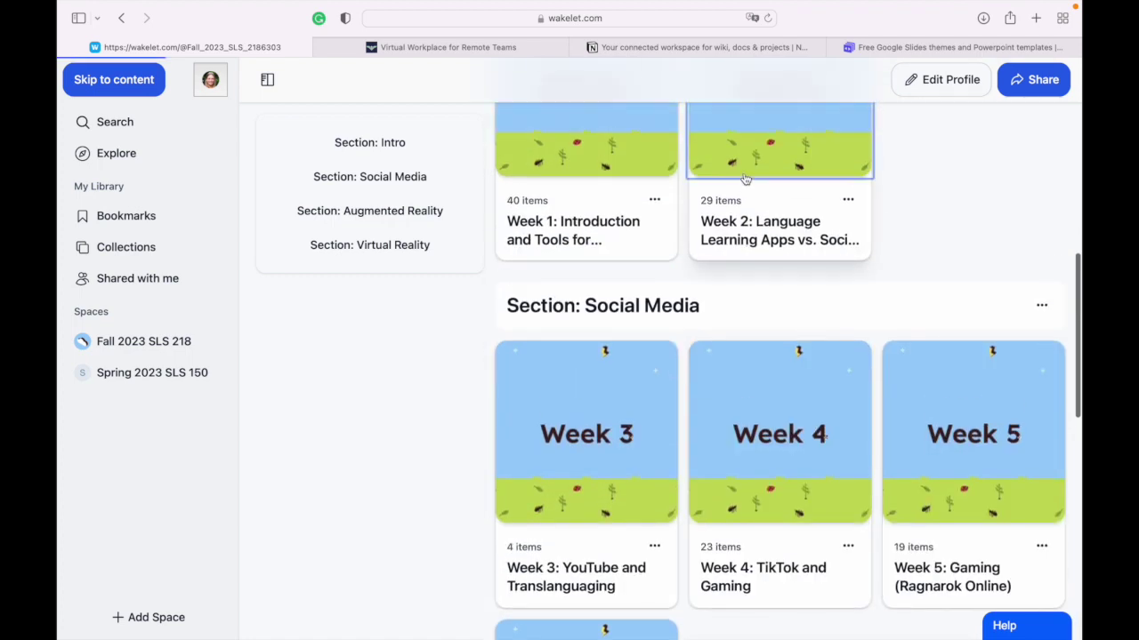
pyautogui.click(745, 178)
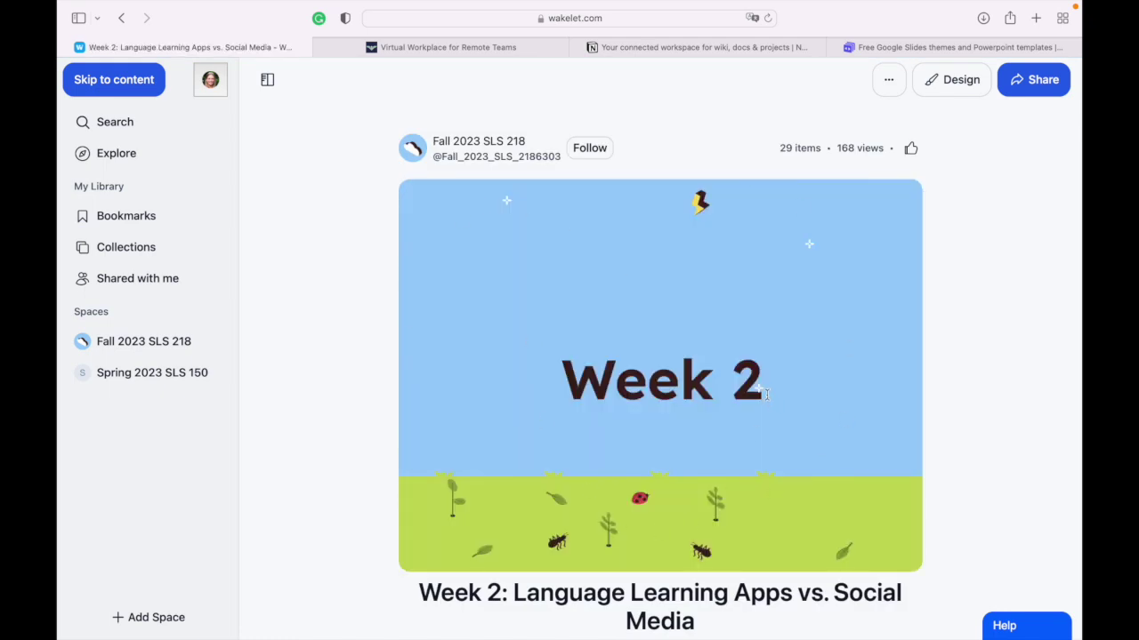
pyautogui.scroll(-8, 823, 594)
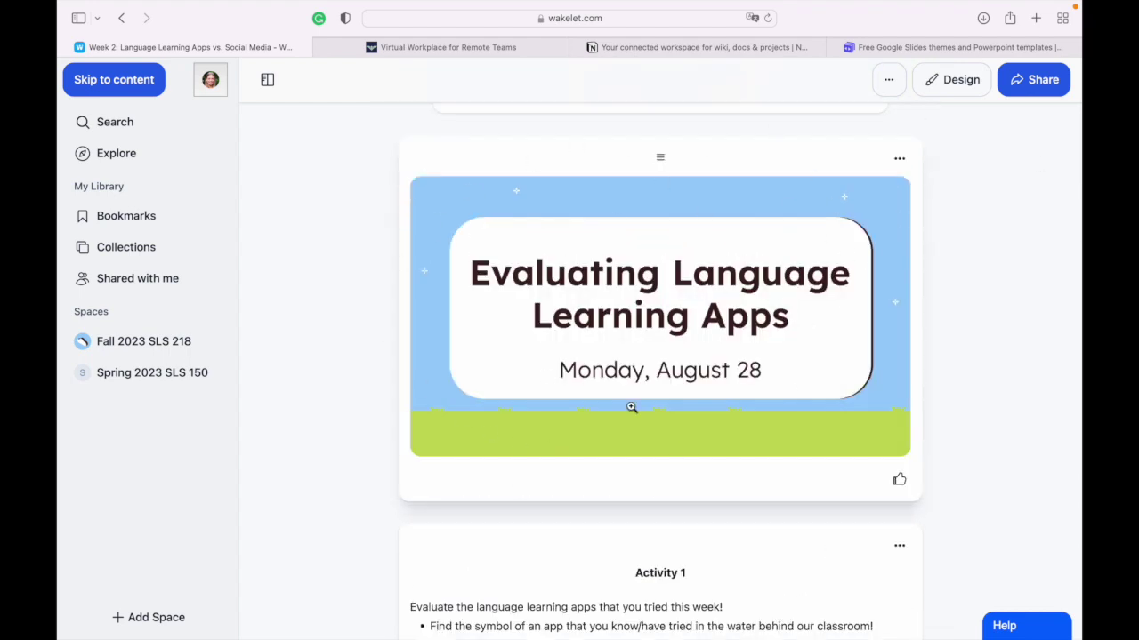
pyautogui.scroll(-10, 631, 408)
pyautogui.scroll(-3, 588, 386)
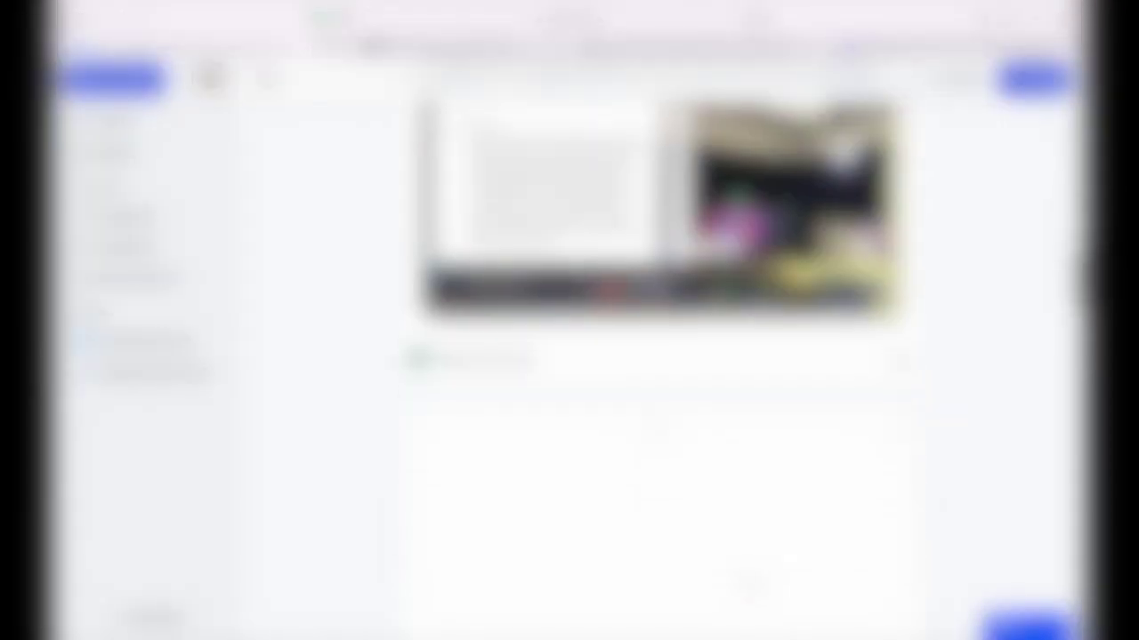
pyautogui.scroll(-15, 650, 374)
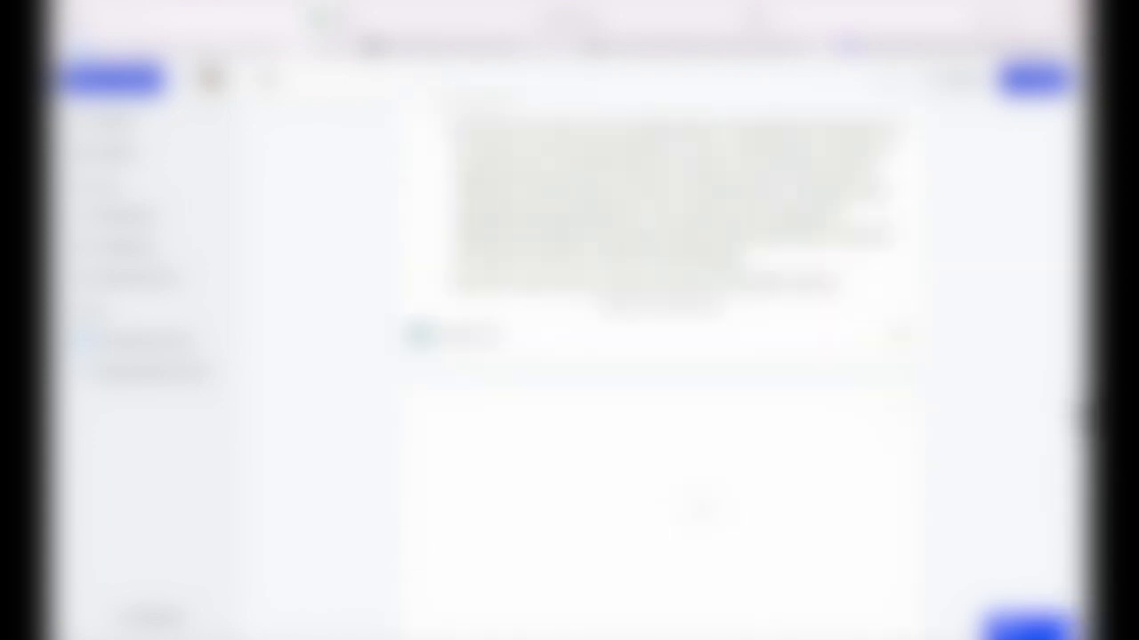
pyautogui.scroll(-10, 649, 373)
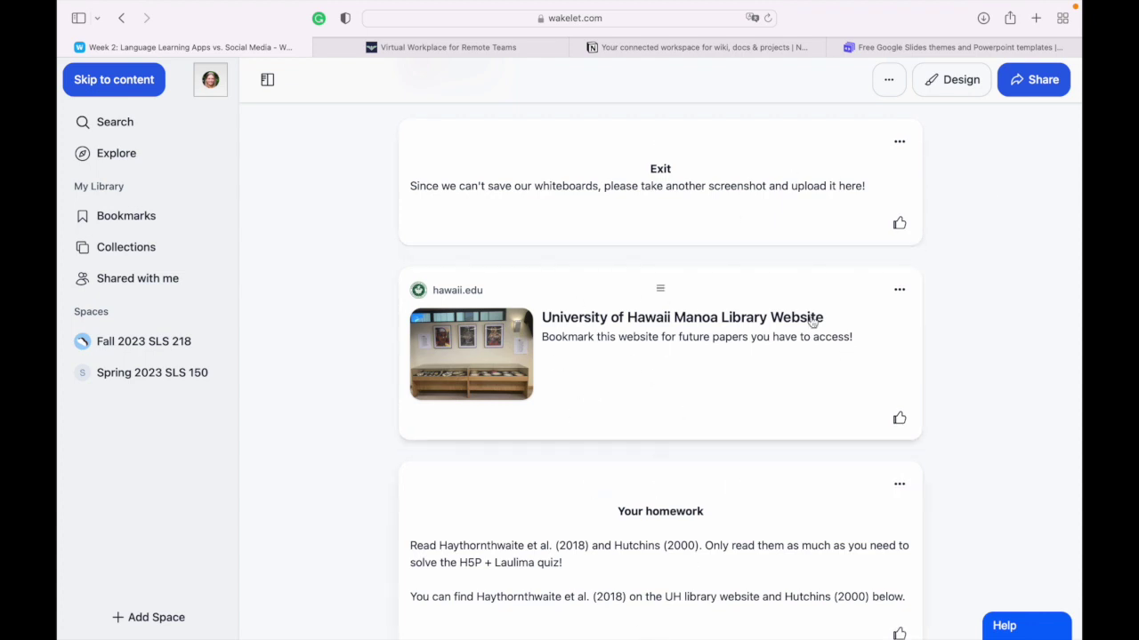
pyautogui.scroll(-6, 721, 462)
pyautogui.scroll(-2, 555, 372)
pyautogui.scroll(-1, 555, 372)
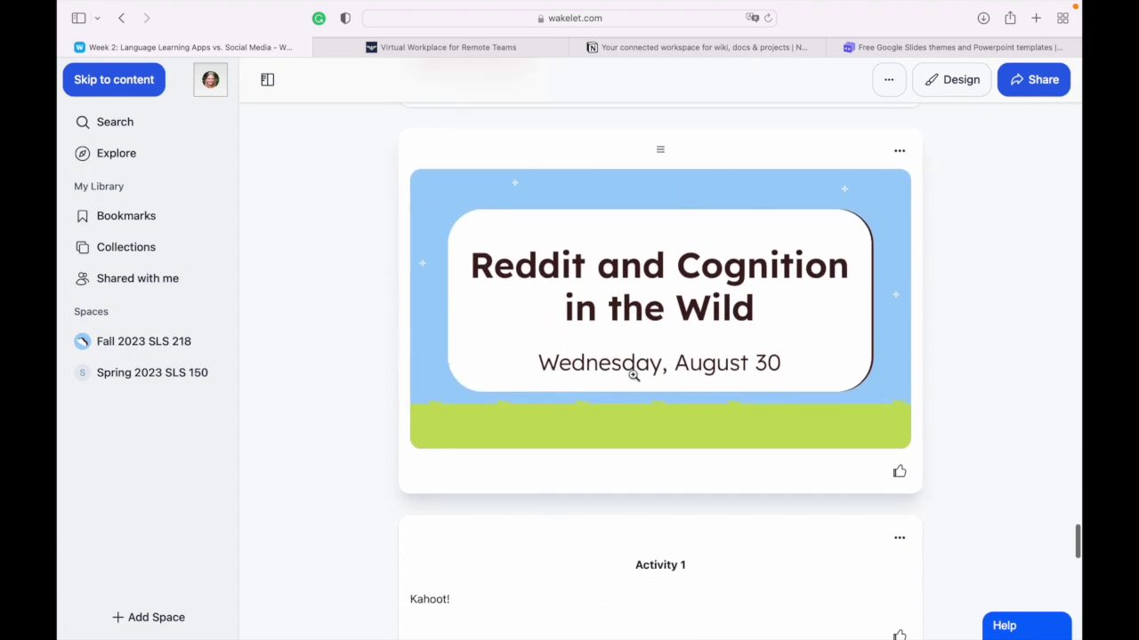
pyautogui.scroll(-10, 633, 380)
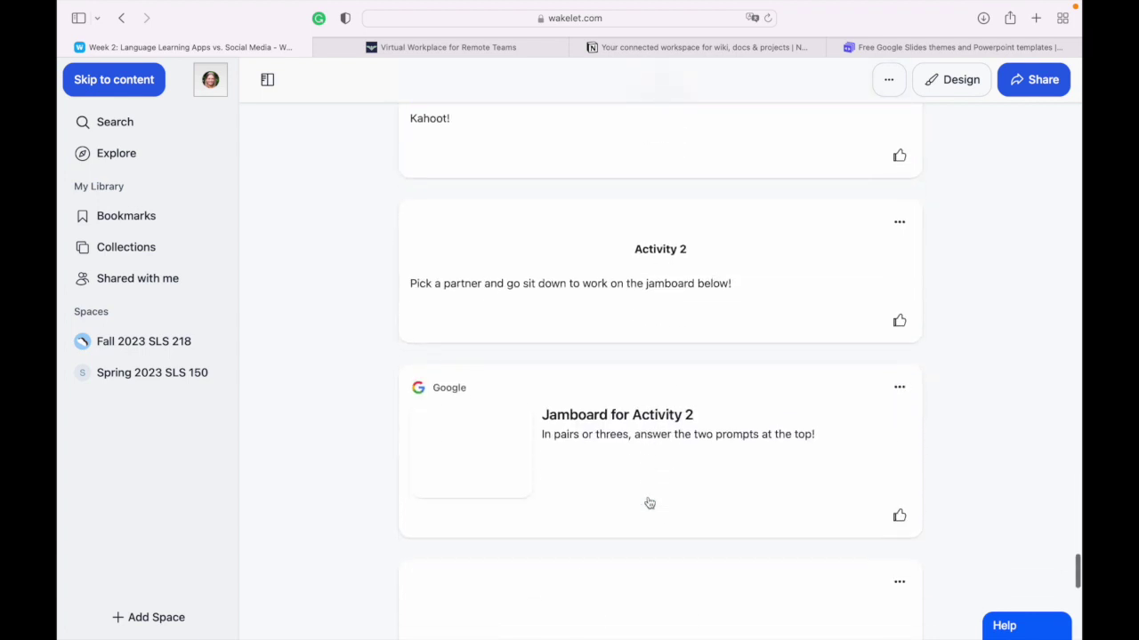
pyautogui.scroll(-5, 614, 484)
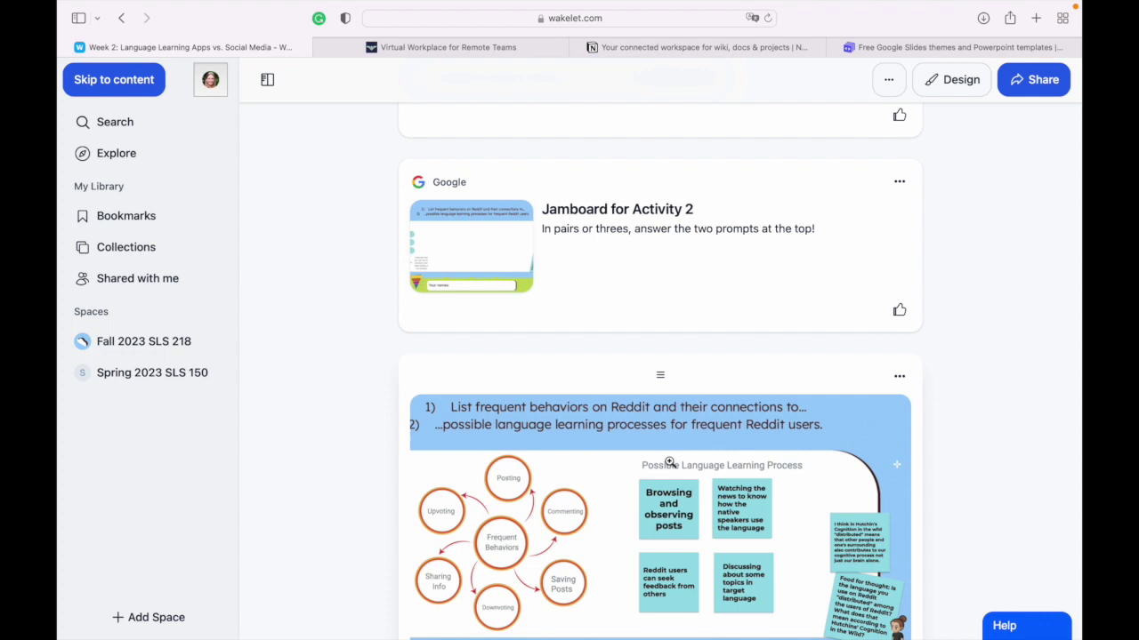
pyautogui.scroll(-10, 669, 461)
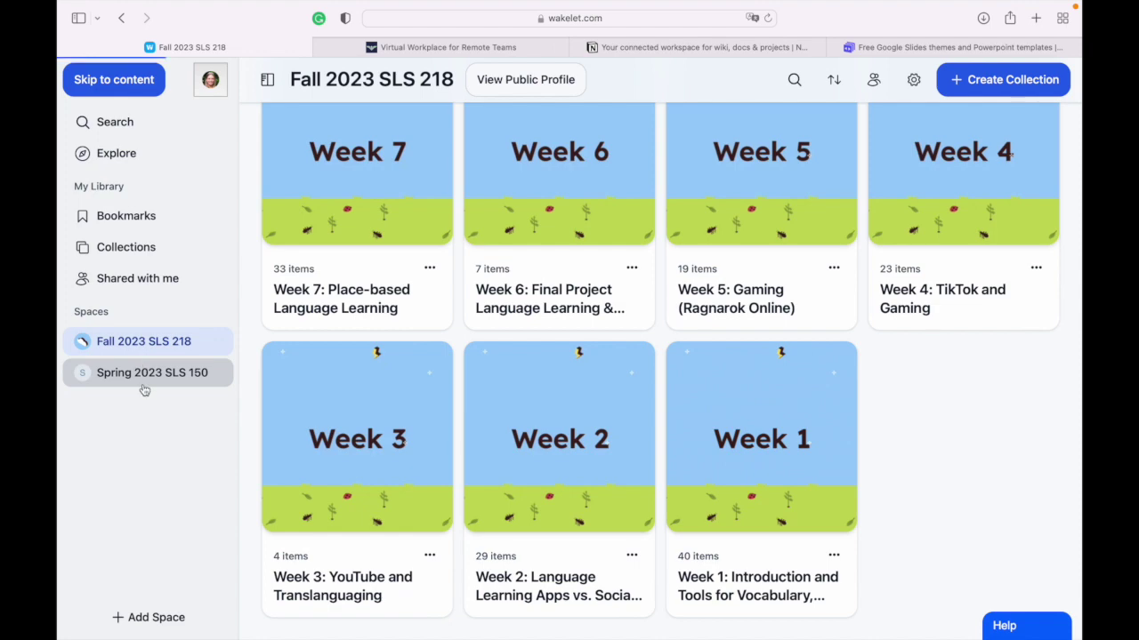
# Step: Open the Spring 2023 SLS 150 space and scroll its grid of weekly collections
pyautogui.click(143, 384)
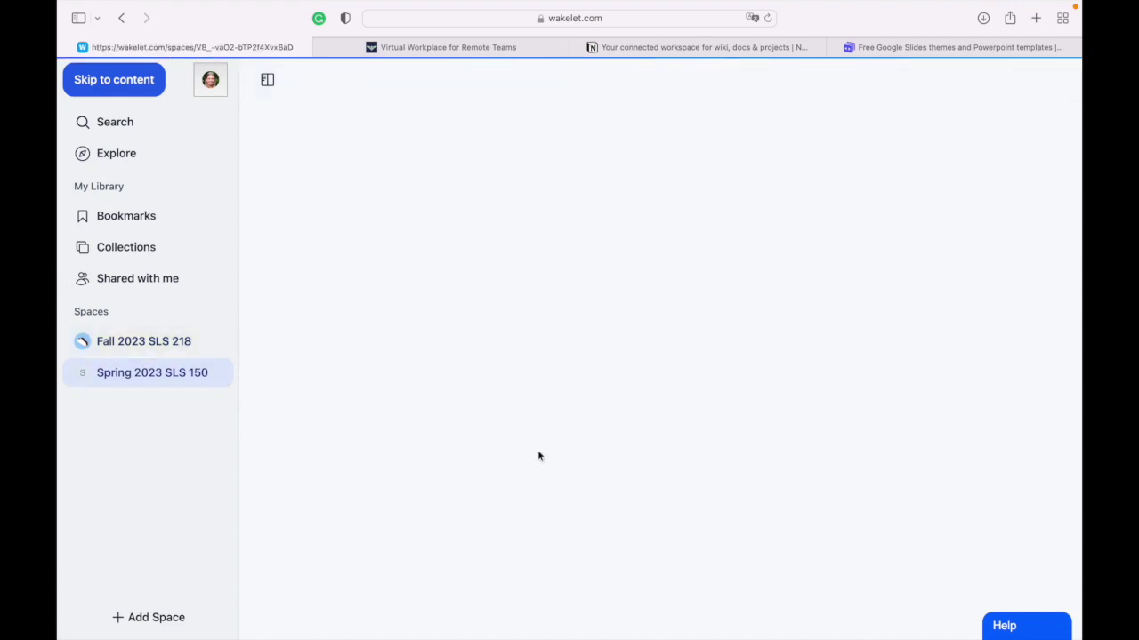
pyautogui.scroll(-3, 483, 358)
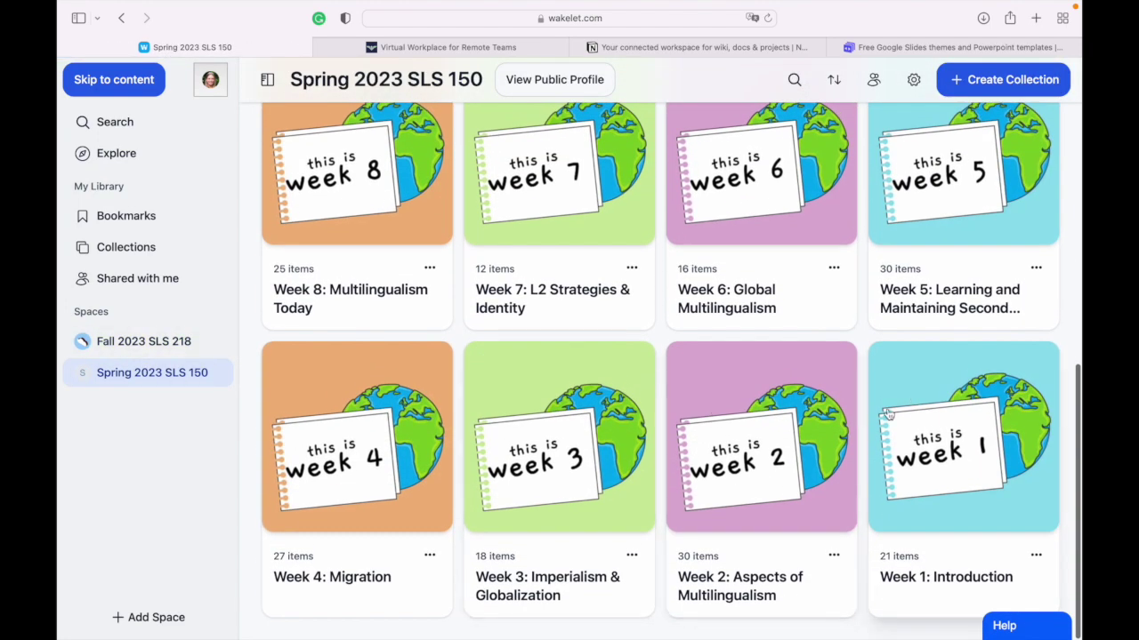
pyautogui.scroll(5, 596, 258)
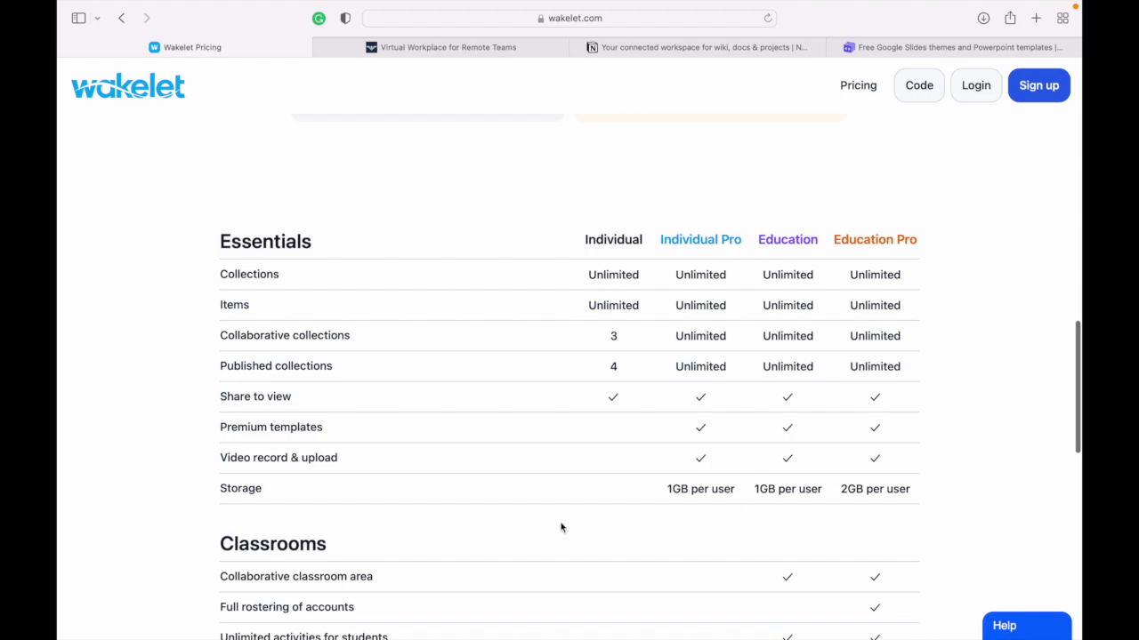
pyautogui.scroll(-10, 602, 469)
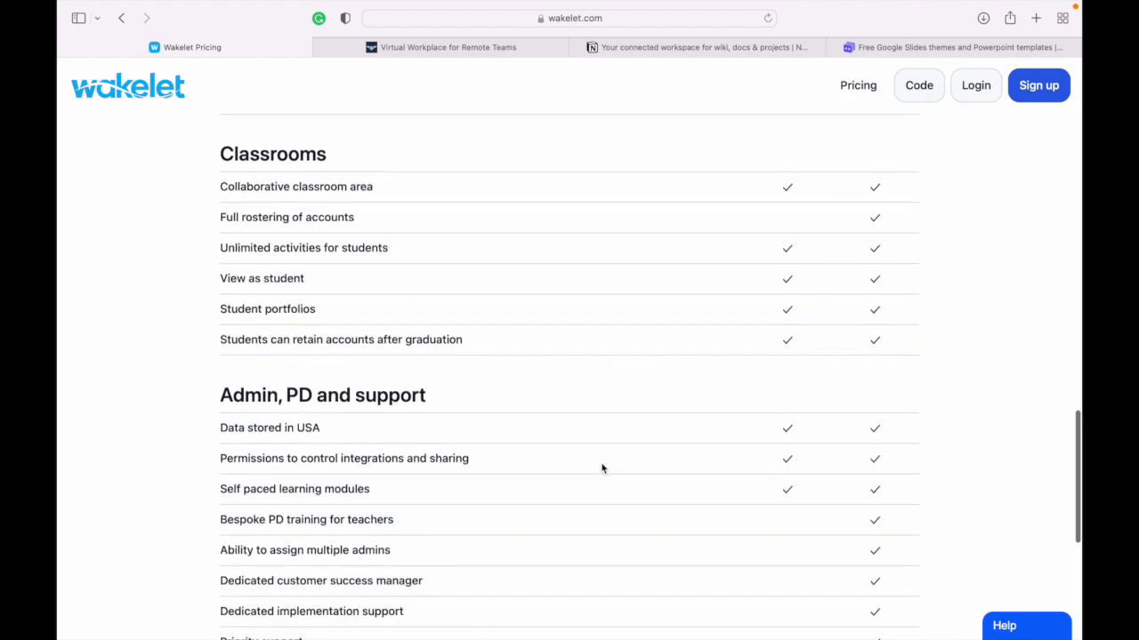
pyautogui.scroll(-5, 601, 468)
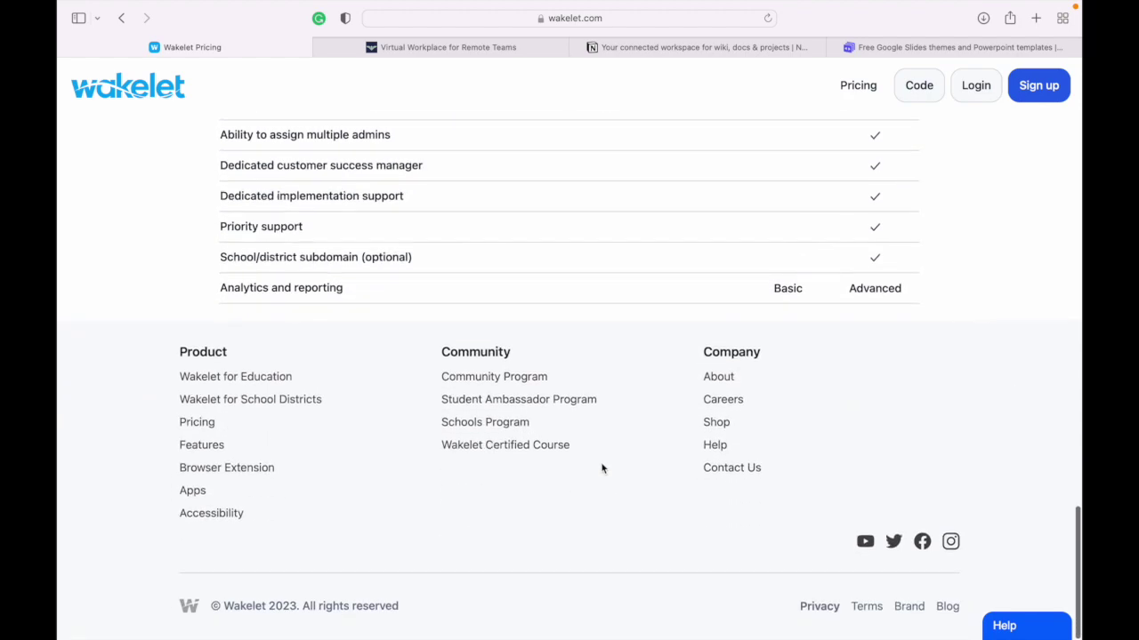
pyautogui.scroll(10, 602, 468)
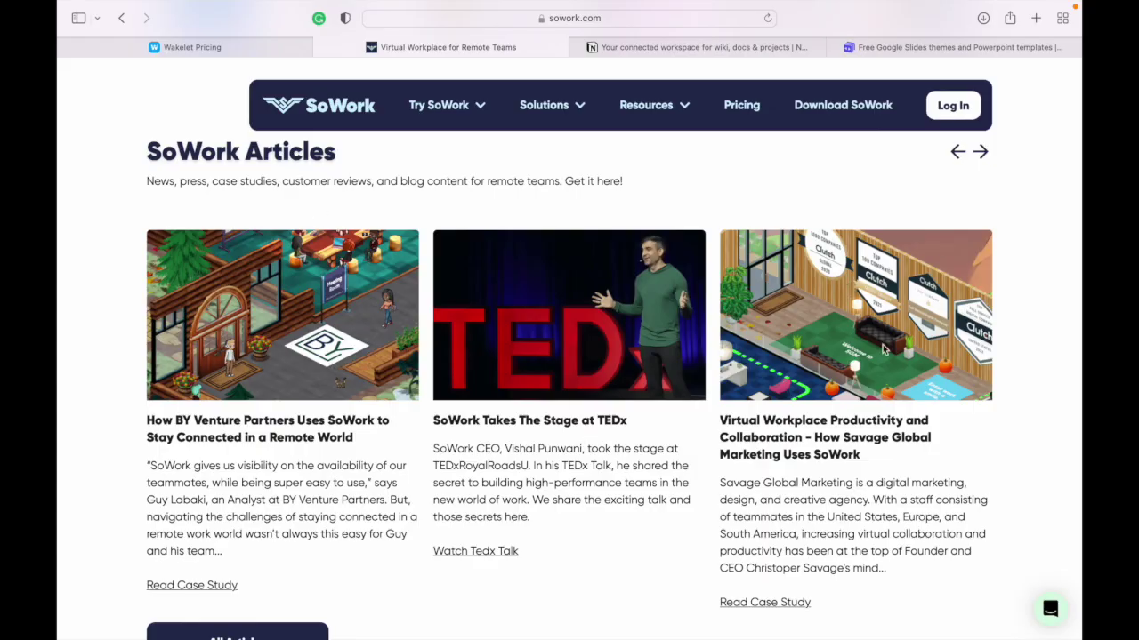
# Step: Scroll the sowork.com homepage down and back up to the What is SoWork? section
pyautogui.scroll(-10, 813, 531)
pyautogui.scroll(15, 813, 531)
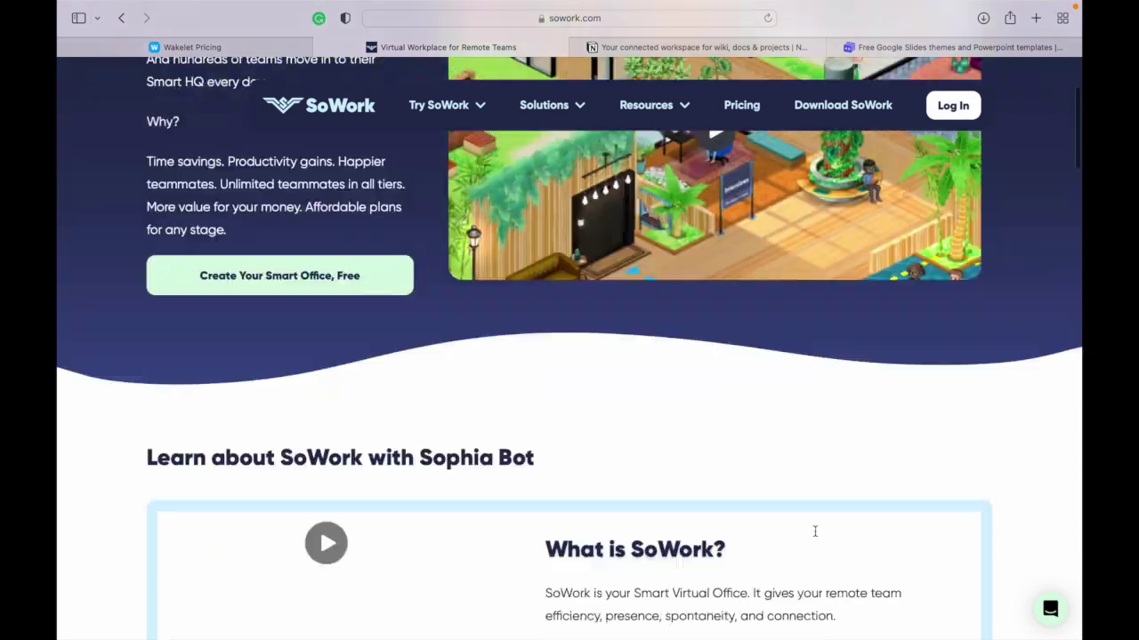
pyautogui.scroll(3, 814, 531)
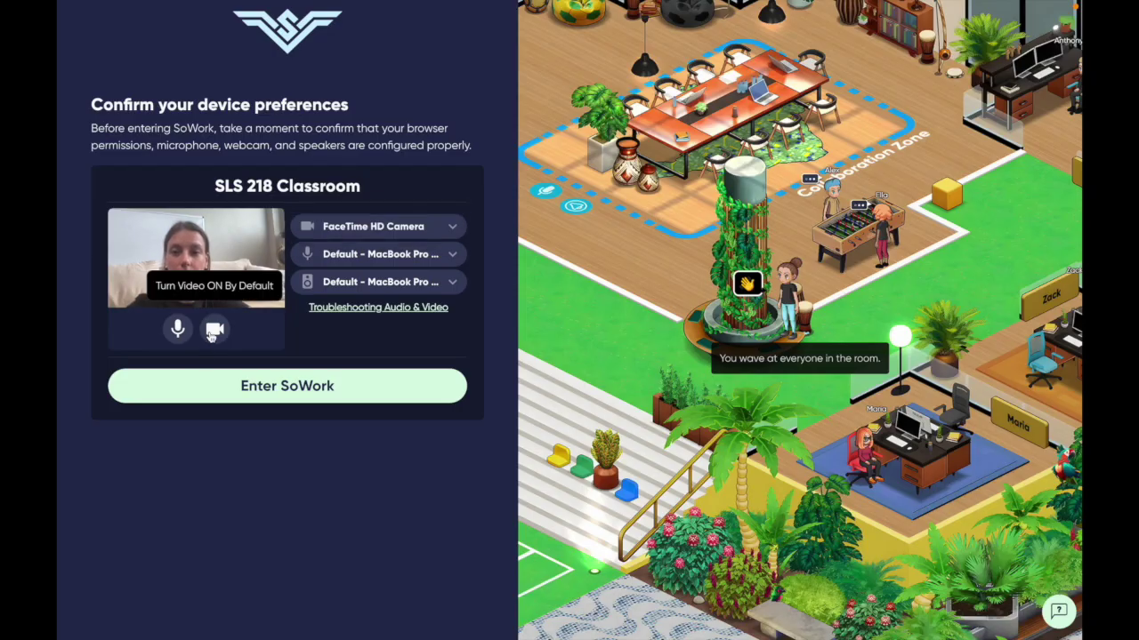
# Step: Switch the camera off in the device preferences and join with Enter SoWork
pyautogui.click(213, 330)
pyautogui.click(254, 392)
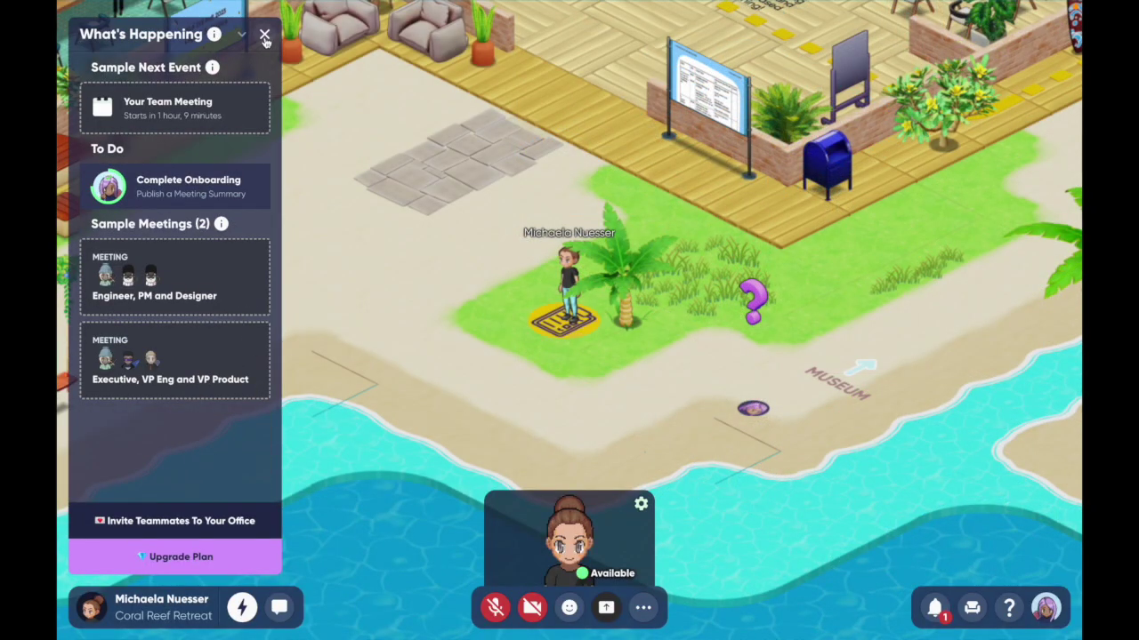
# Step: Close the What's Happening panel and sit the avatar on the stool by the Liquid Syllabus sign
pyautogui.click(264, 36)
pyautogui.click(342, 202)
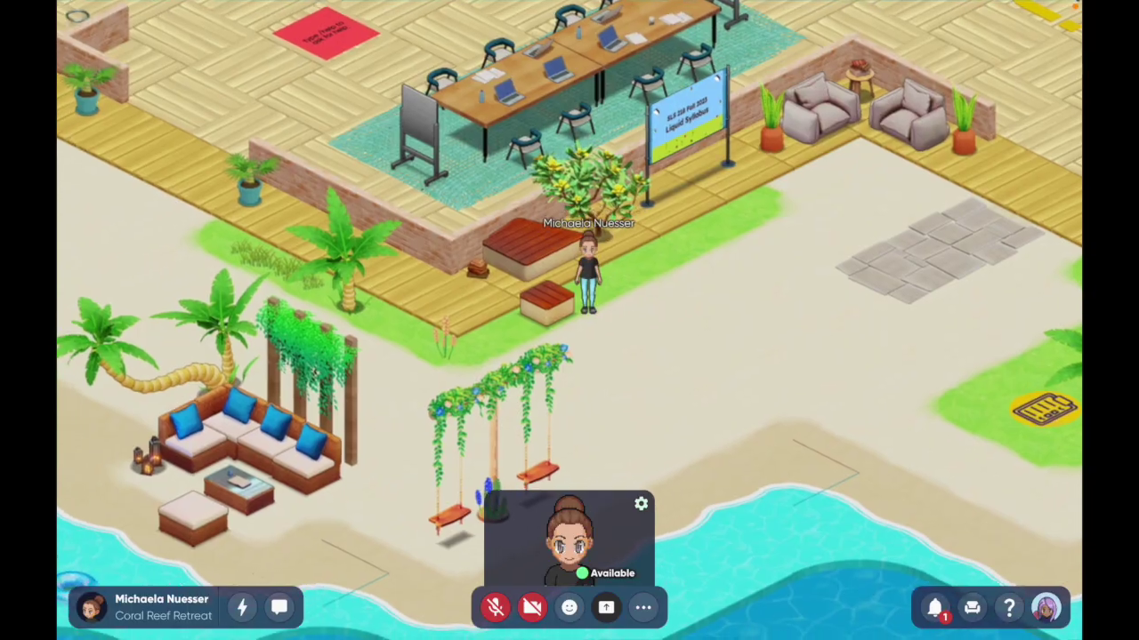
pyautogui.press('Up')
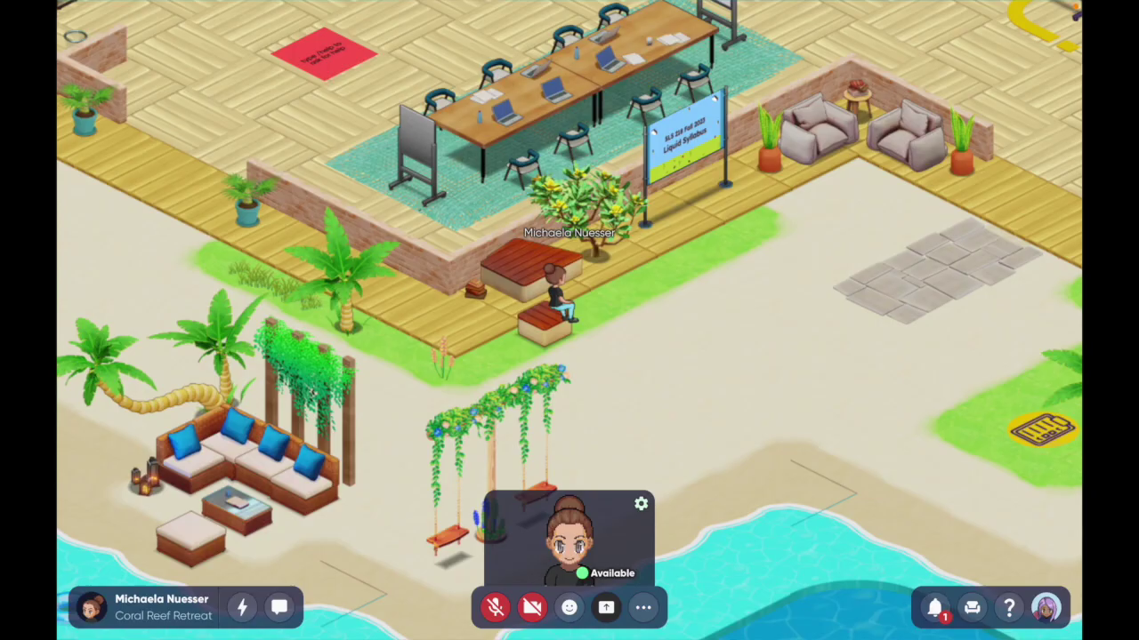
pyautogui.press('Up')
pyautogui.press('x')
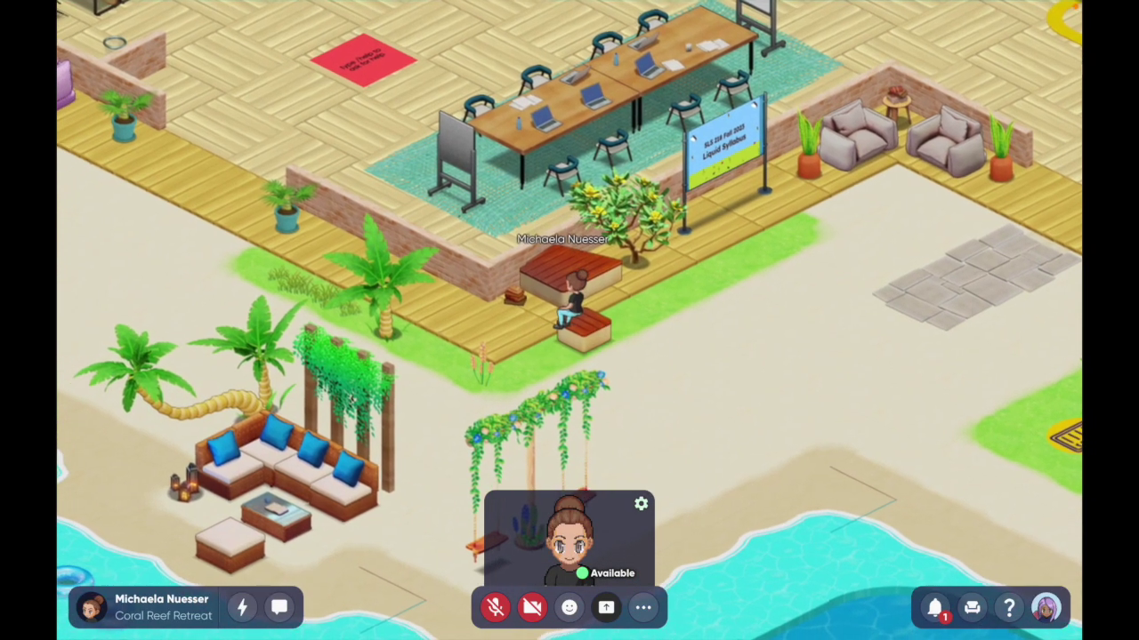
# Step: Walk the avatar down the beach and seat it on a swim ring by the octopus float
pyautogui.press('Left')
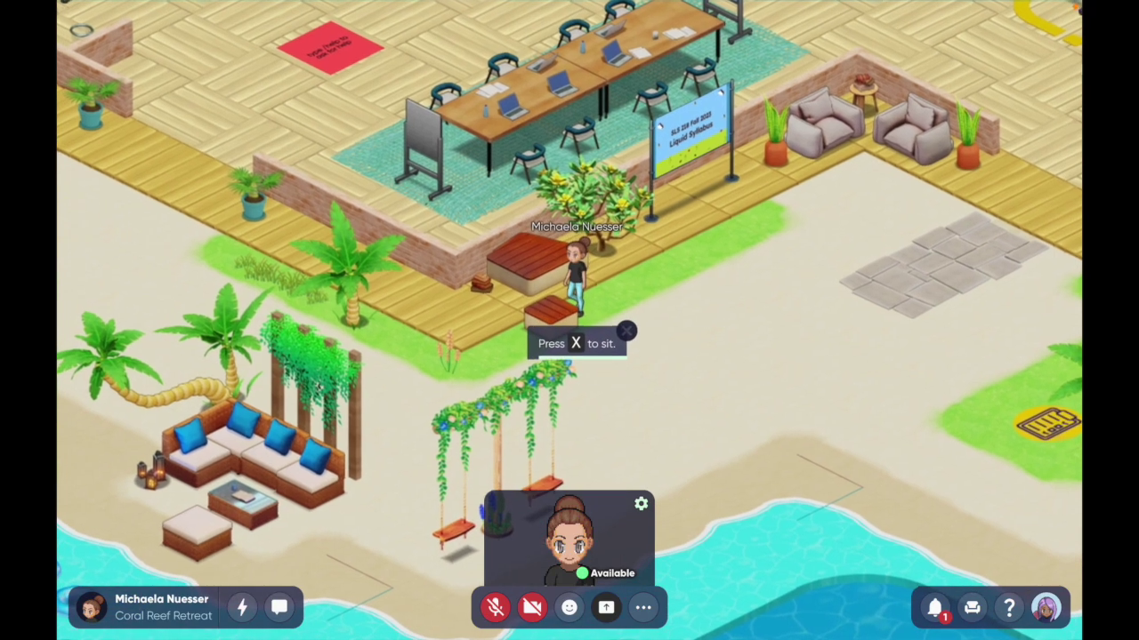
pyautogui.press('Left')
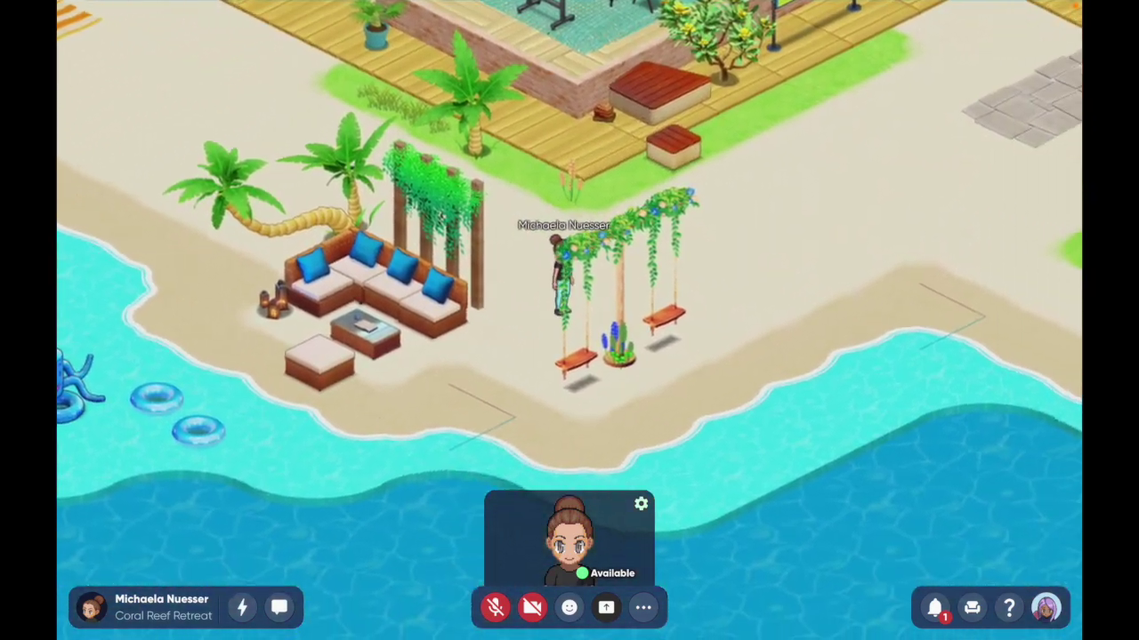
pyautogui.press('Left')
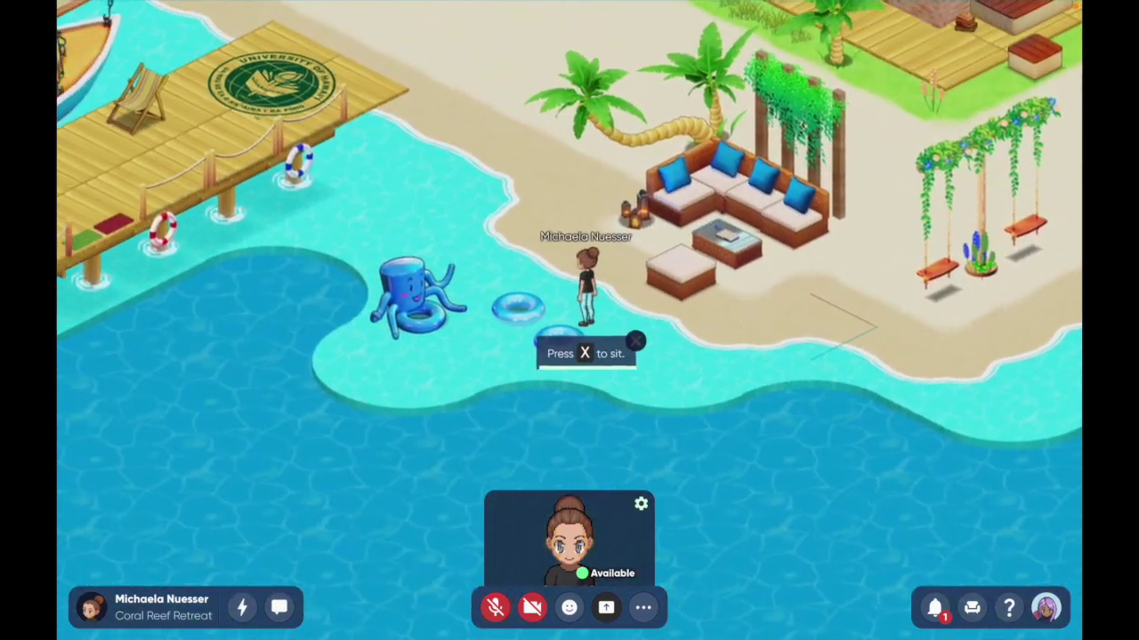
pyautogui.press('Left')
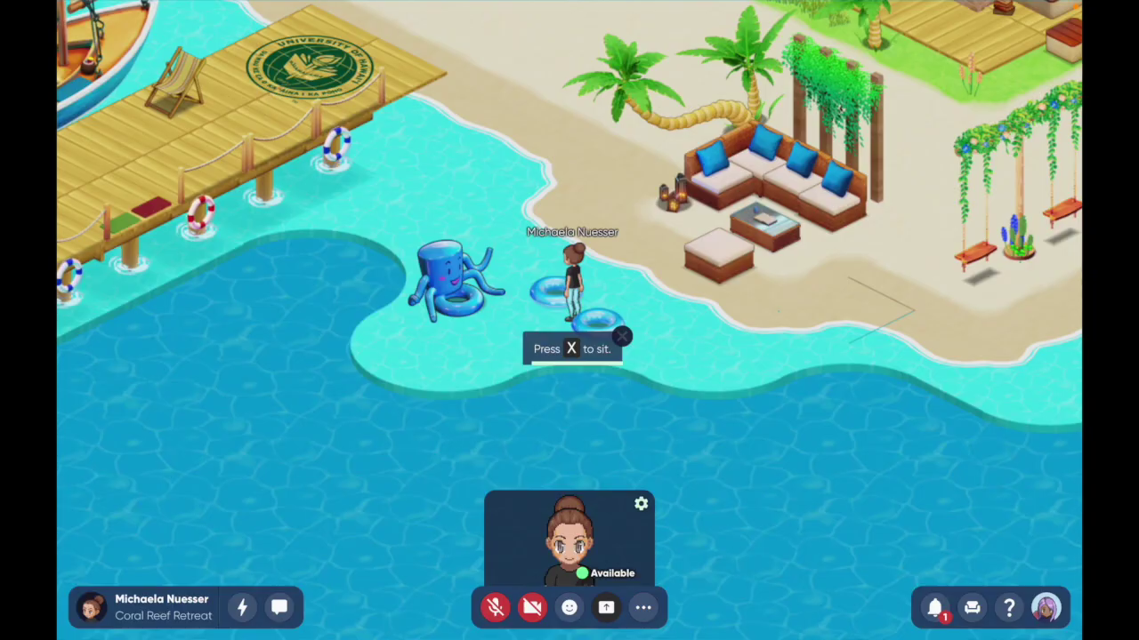
# Step: Sit the avatar at the dock's edge, then walk indoors to the classroom whiteboard and open it
pyautogui.press('Left')
pyautogui.press('Left')
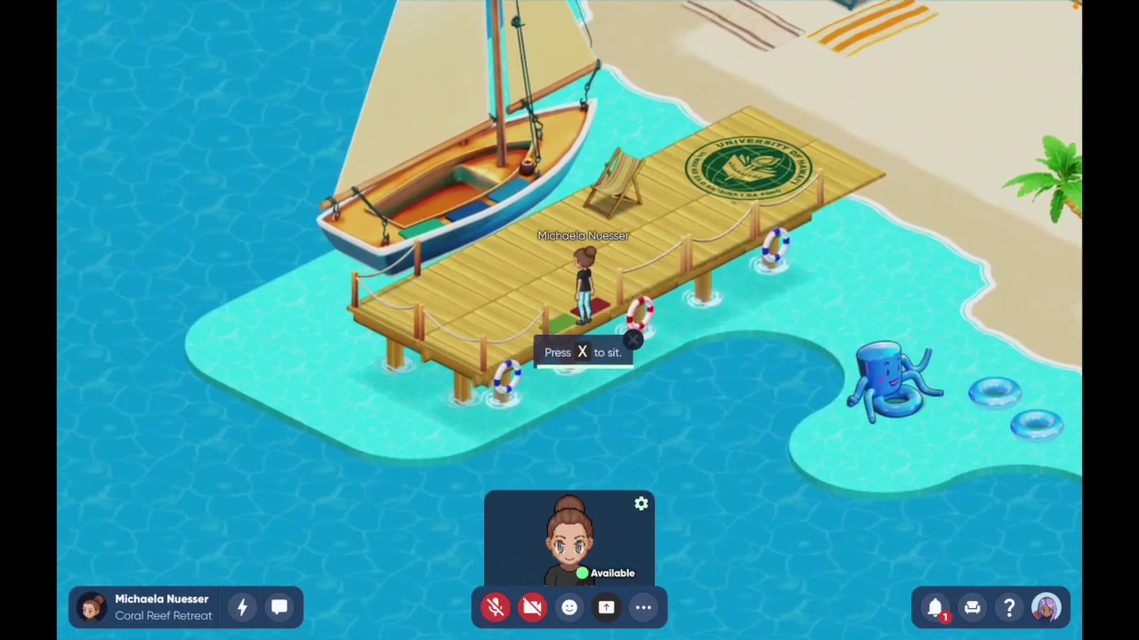
pyautogui.press('x')
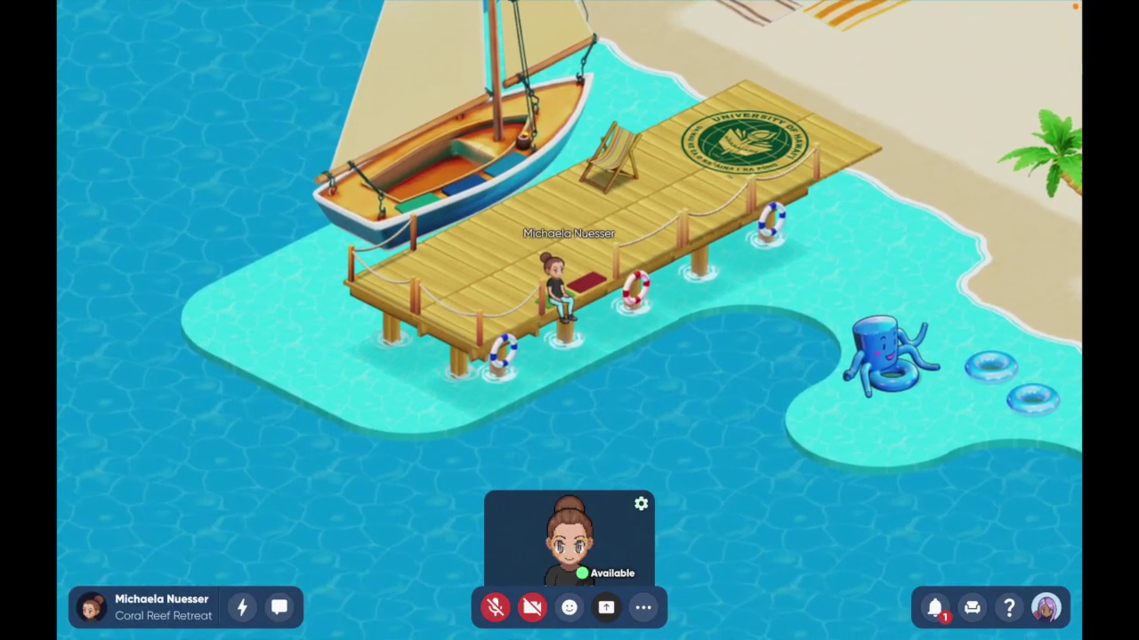
pyautogui.press('Up')
pyautogui.press('Up')
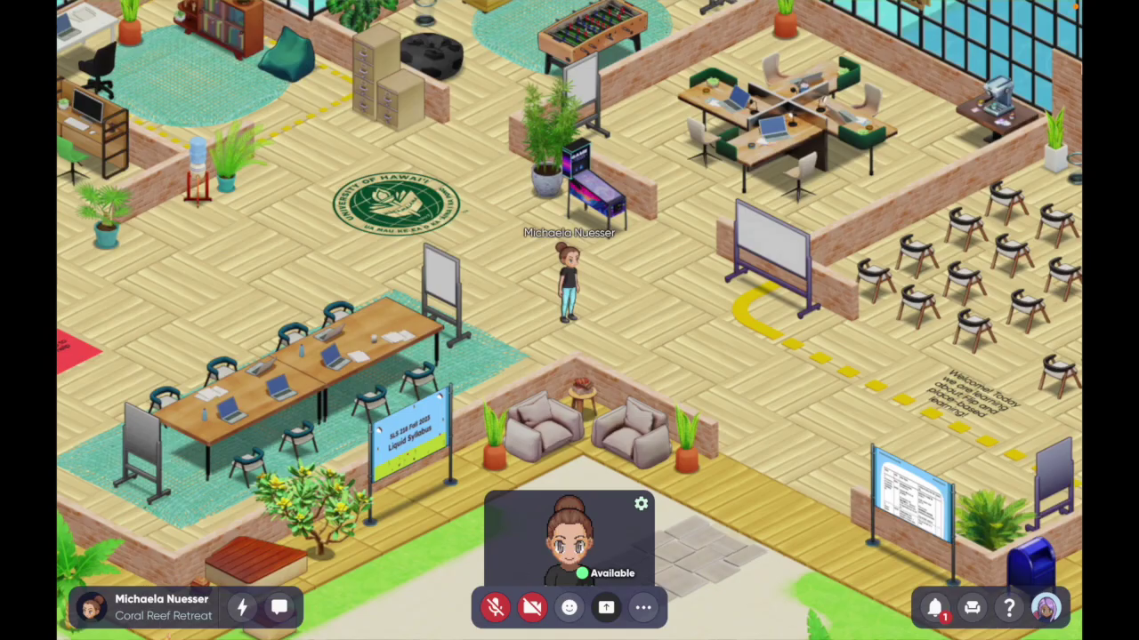
pyautogui.press('Left')
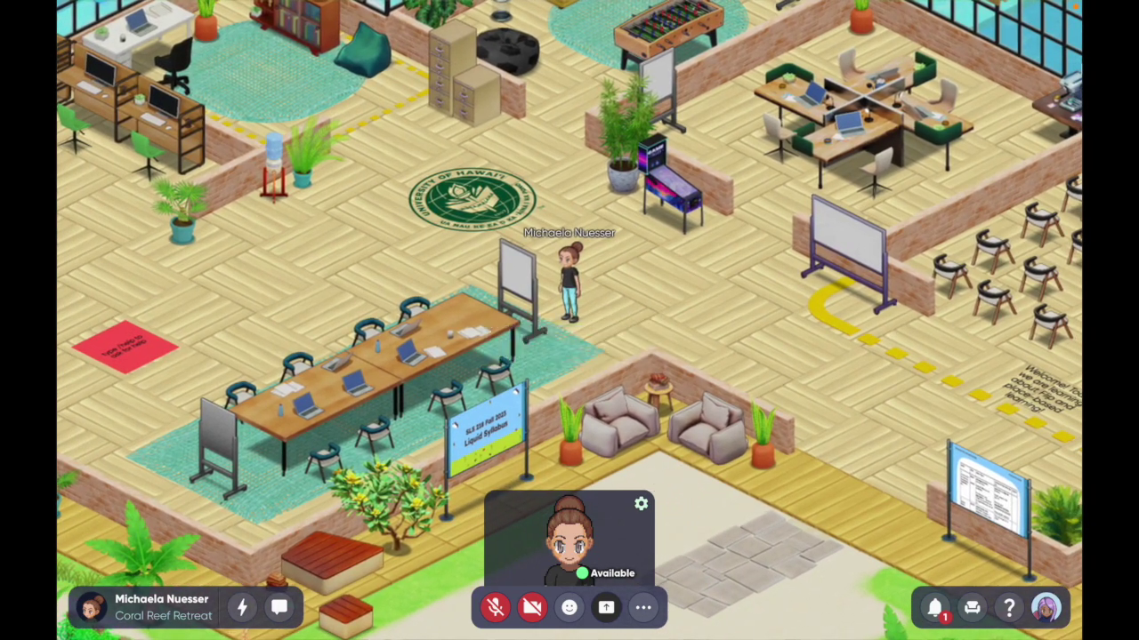
pyautogui.press('Left')
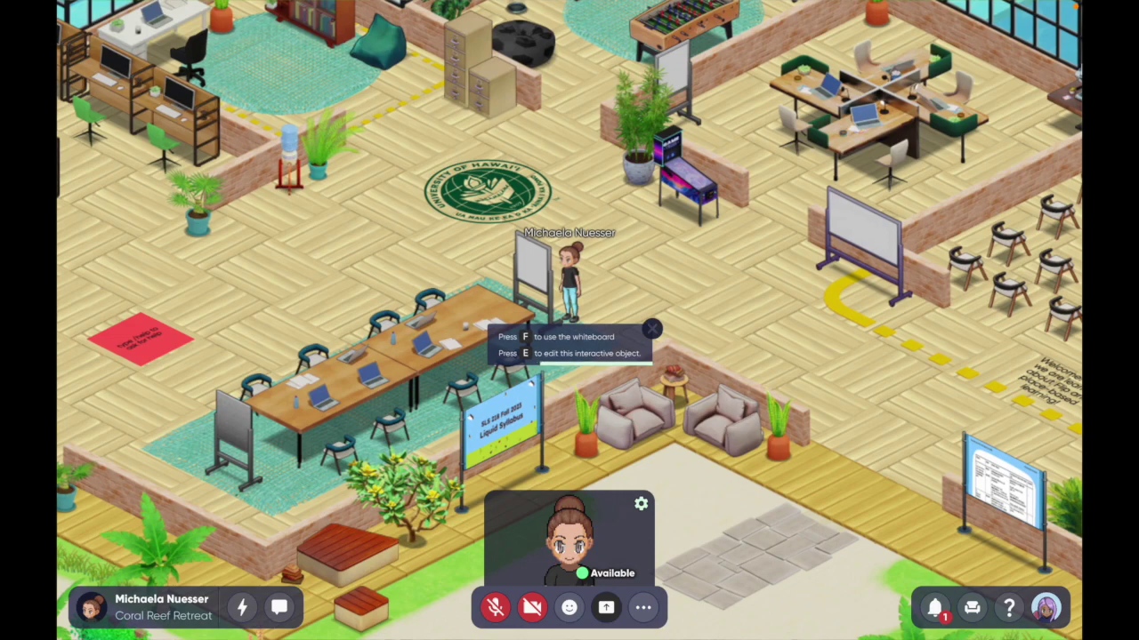
pyautogui.press('f')
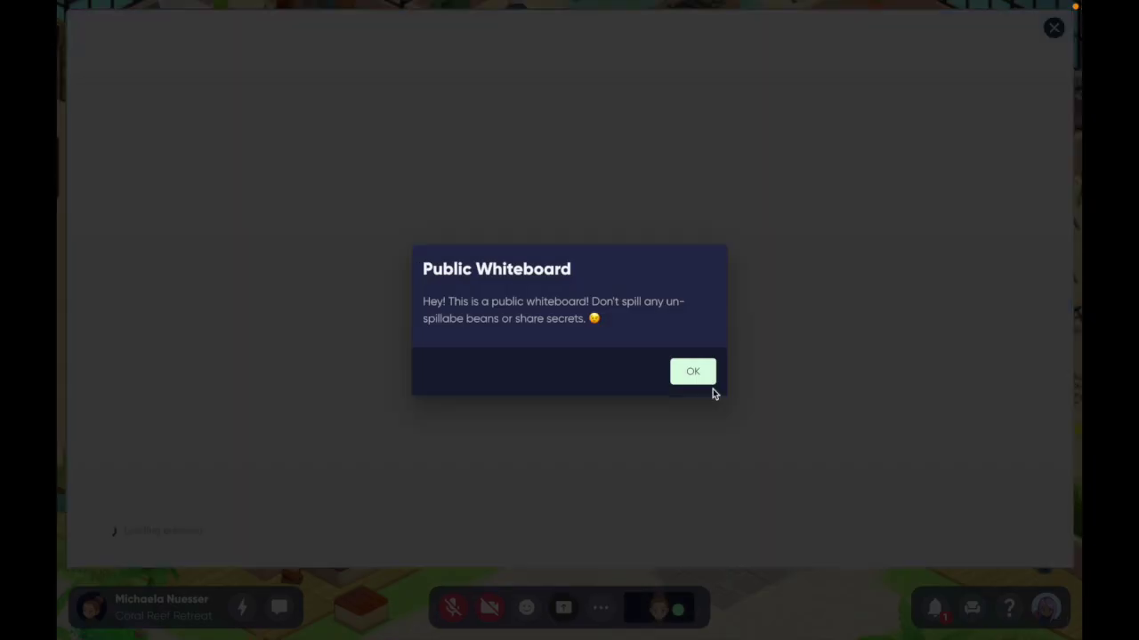
pyautogui.click(693, 372)
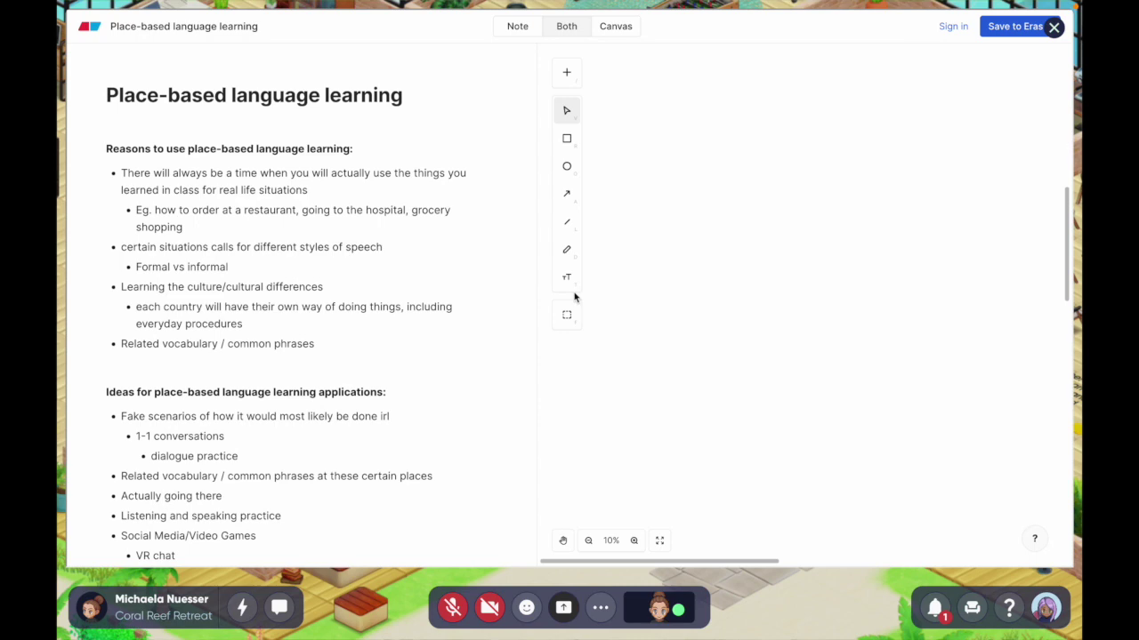
pyautogui.scroll(-3, 406, 408)
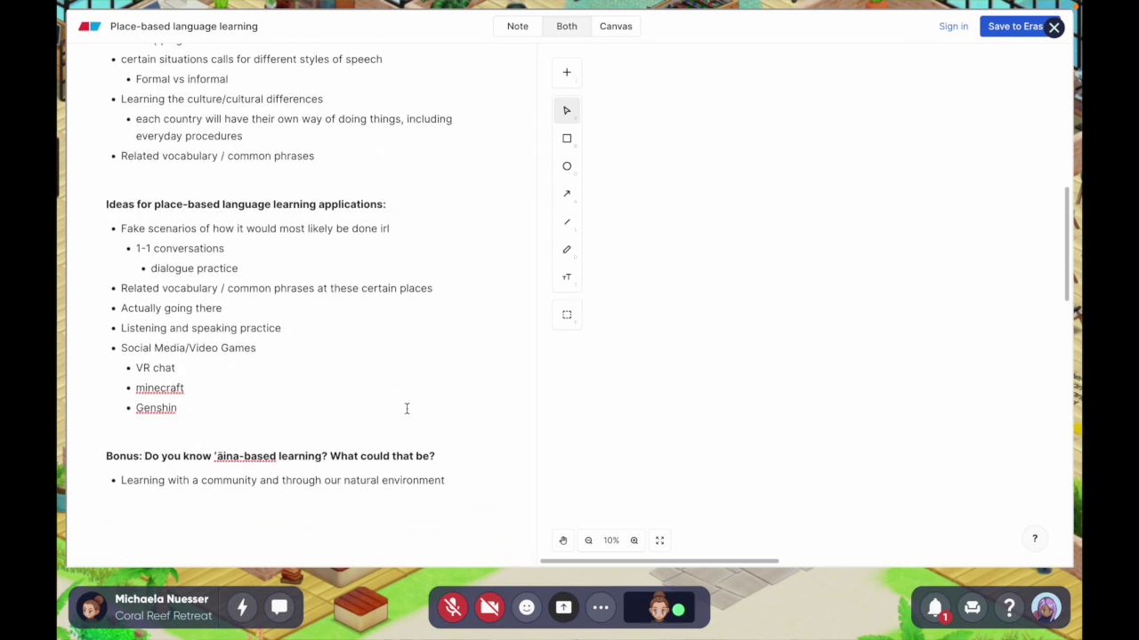
pyautogui.scroll(3, 407, 409)
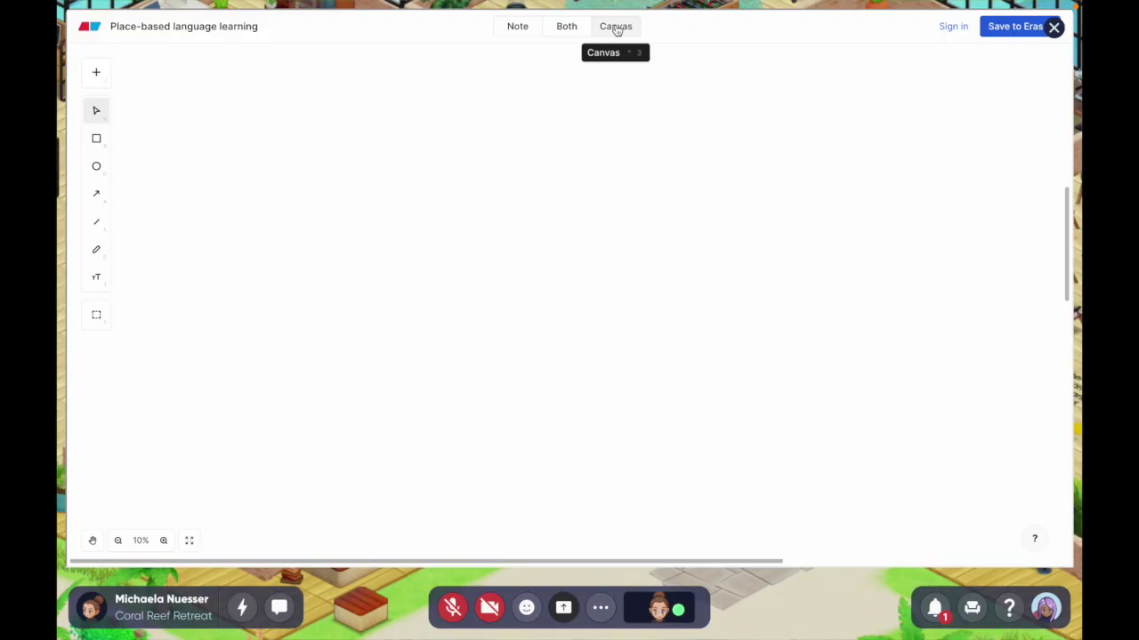
pyautogui.click(534, 32)
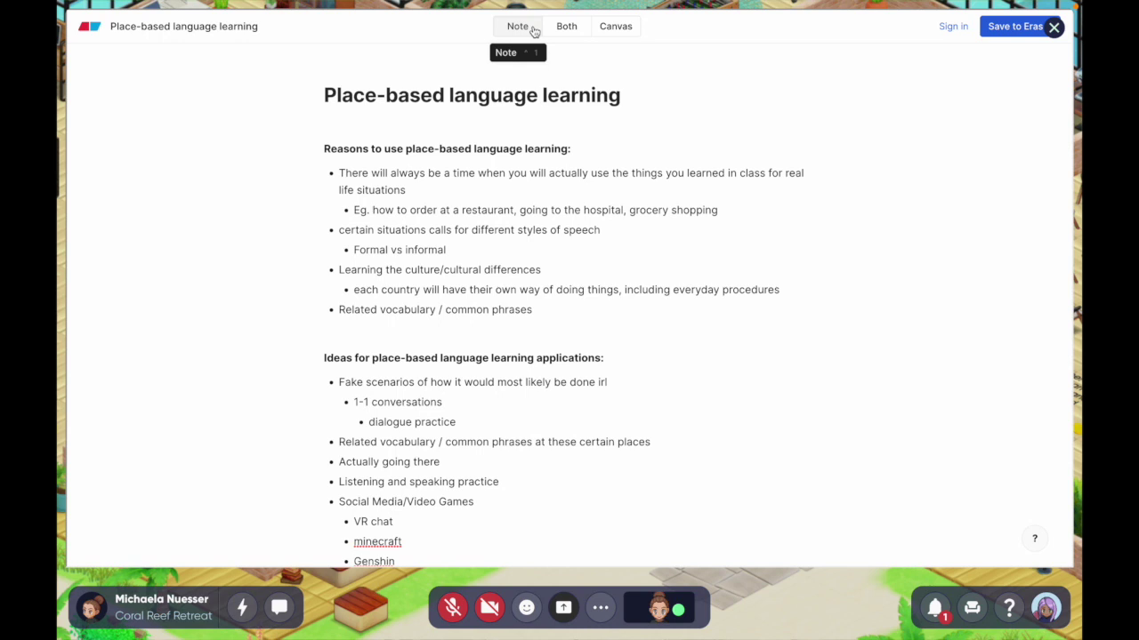
pyautogui.click(577, 38)
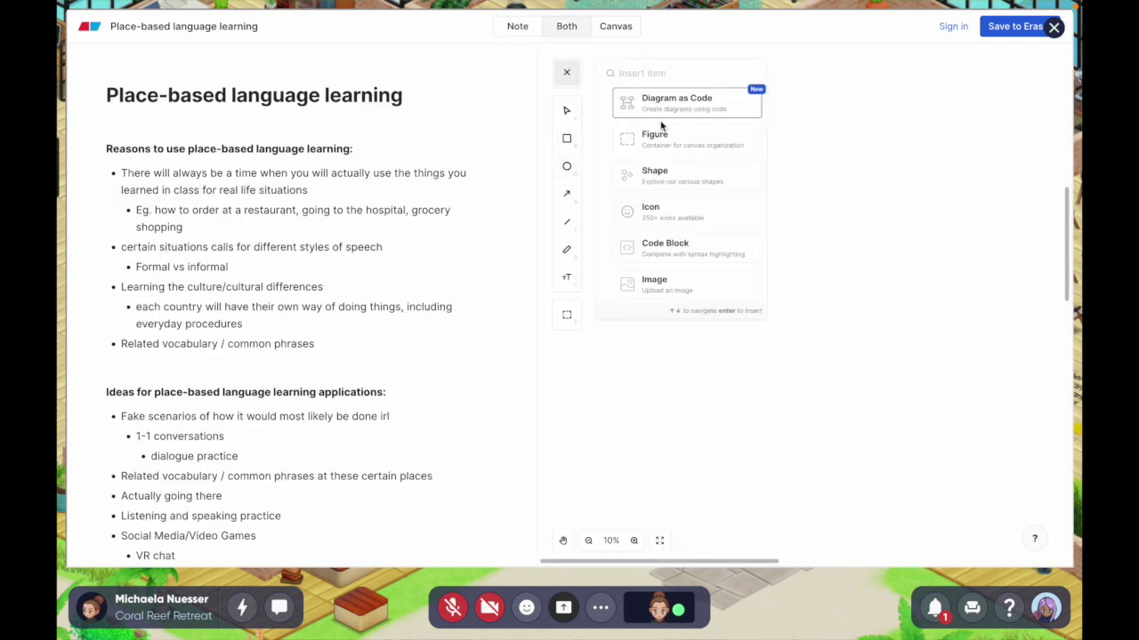
pyautogui.scroll(-1, 687, 230)
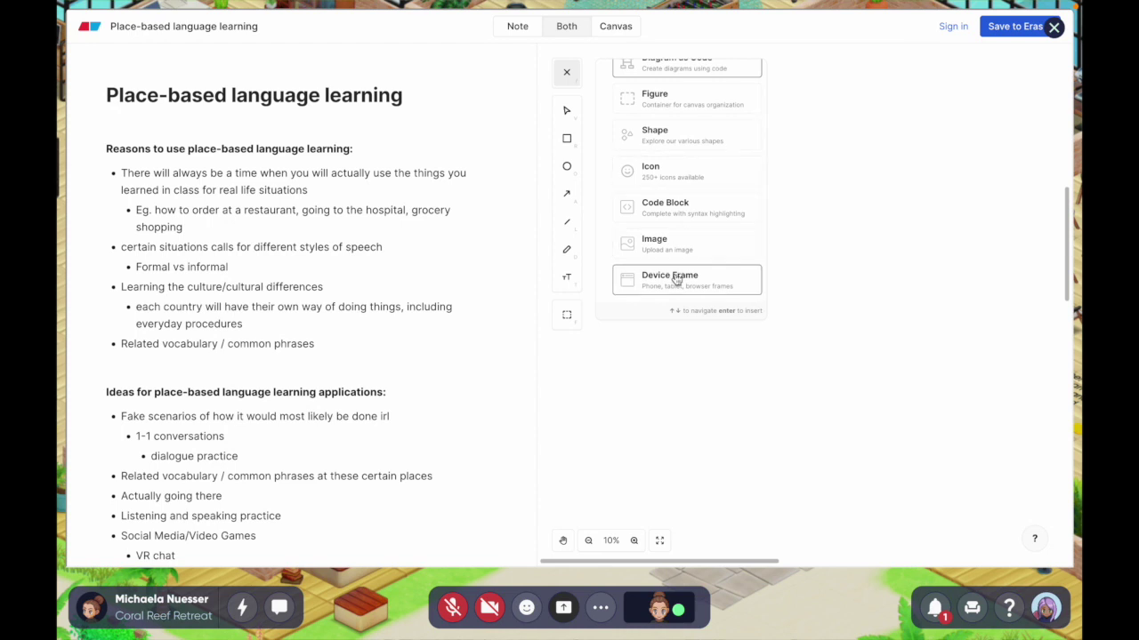
pyautogui.moveTo(678, 79); pyautogui.dragTo(907, 432)
pyautogui.scroll(5, 693, 388)
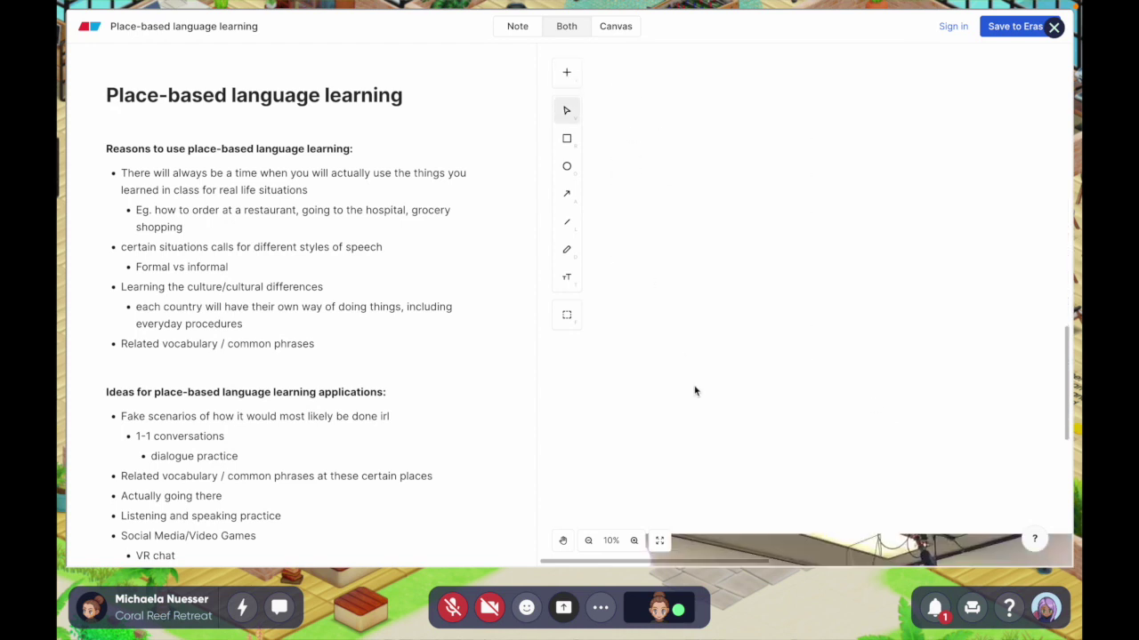
pyautogui.hscroll(-2, 573, 384)
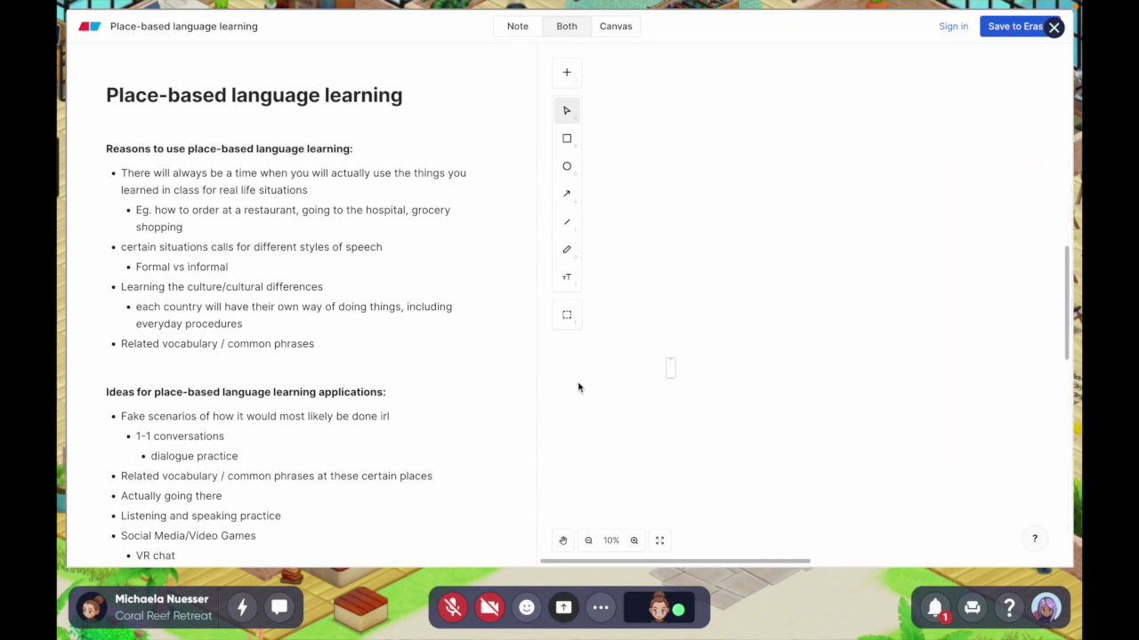
pyautogui.hscroll(-7, 671, 454)
pyautogui.hscroll(4, 670, 453)
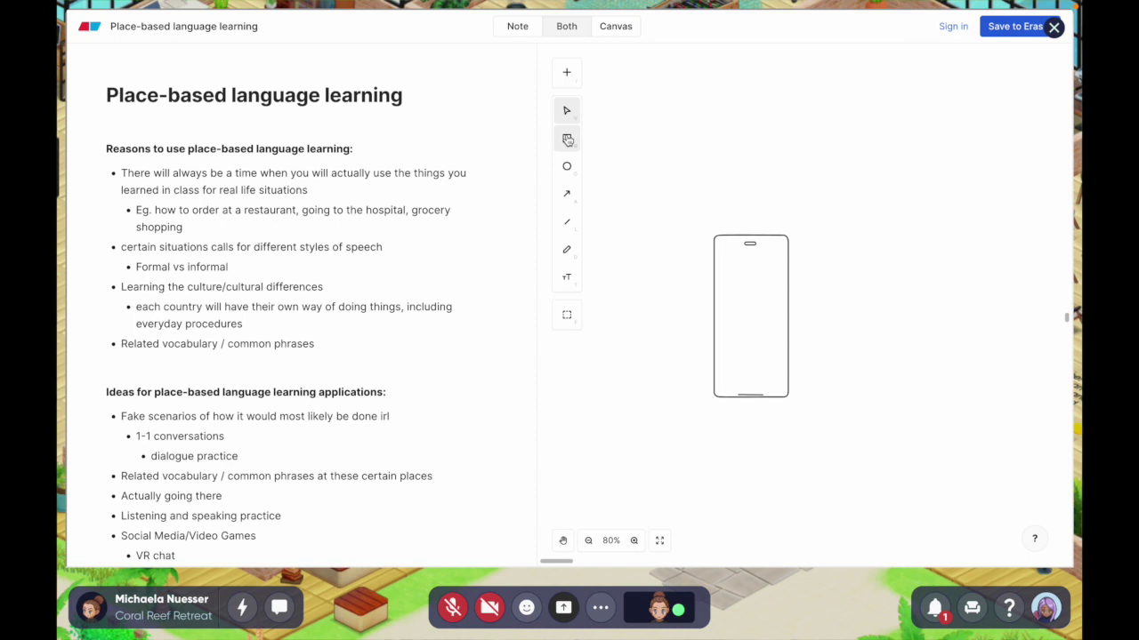
pyautogui.press('l')
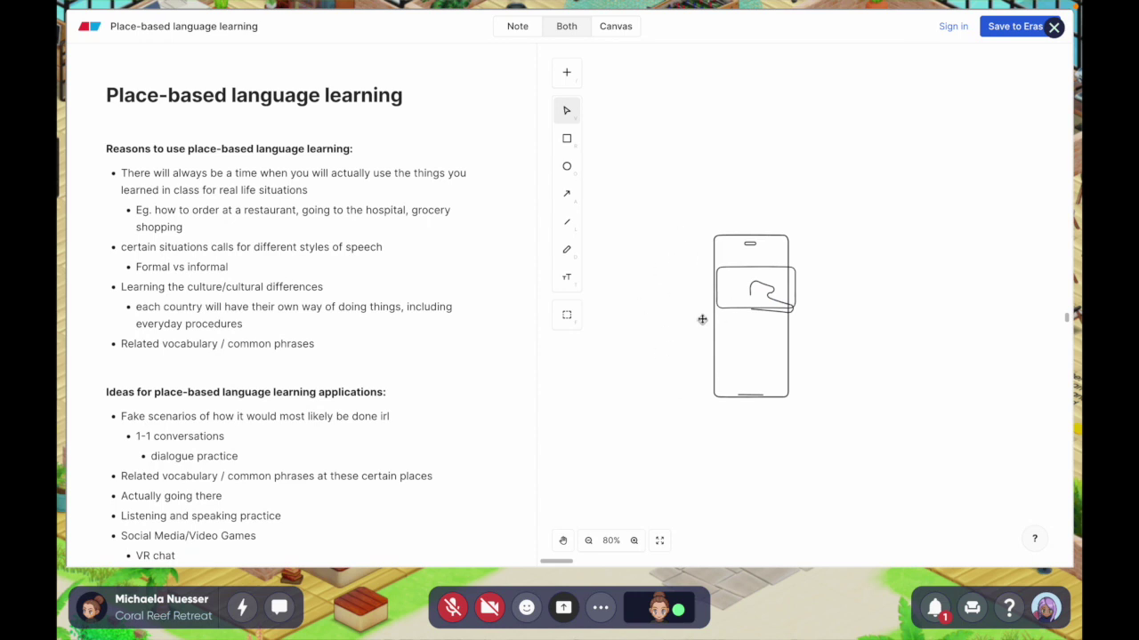
pyautogui.moveTo(710, 231); pyautogui.dragTo(809, 411)
pyautogui.press('Delete')
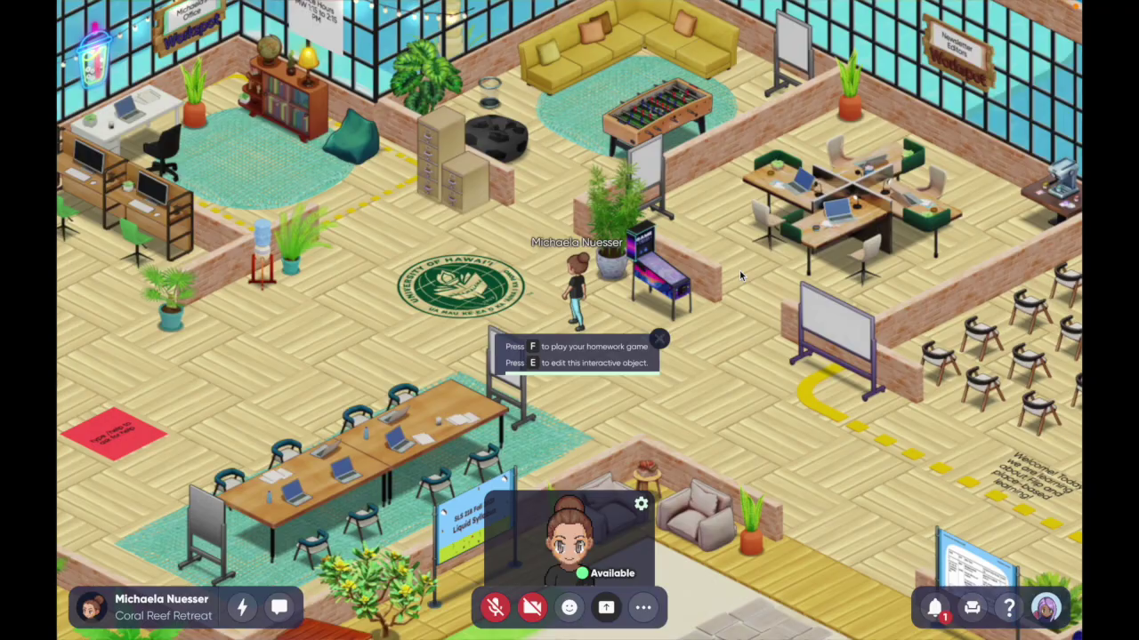
# Step: Walk the avatar past the office workspot and computer room, along the welcome path to the Collaboration Zone
pyautogui.press('Up')
pyautogui.press('Up')
pyautogui.press('Up')
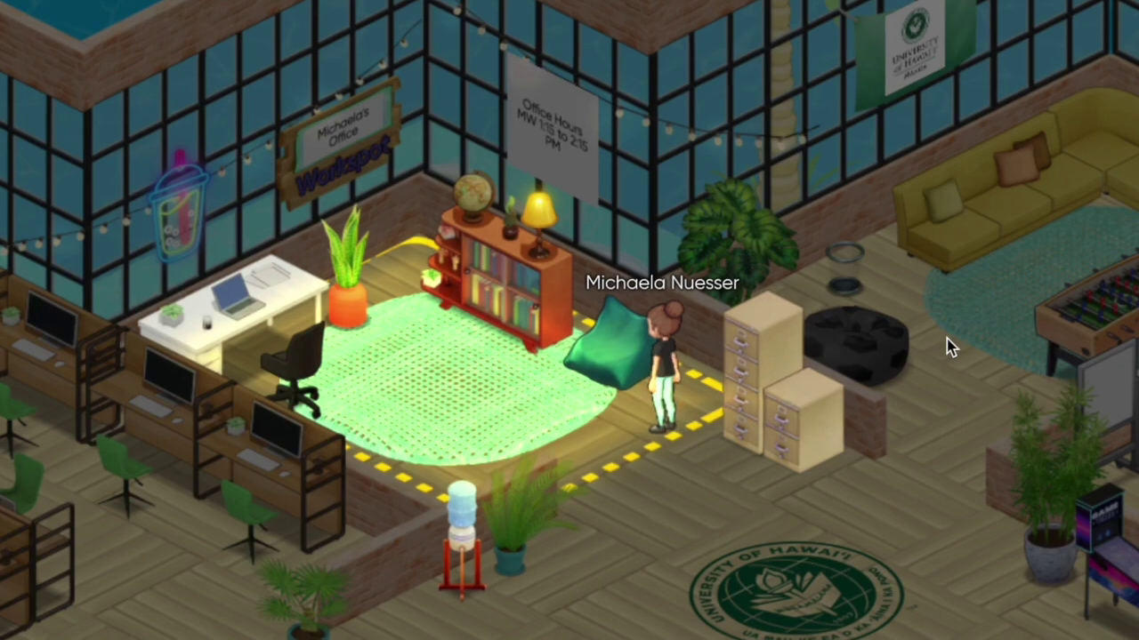
pyautogui.press('Down')
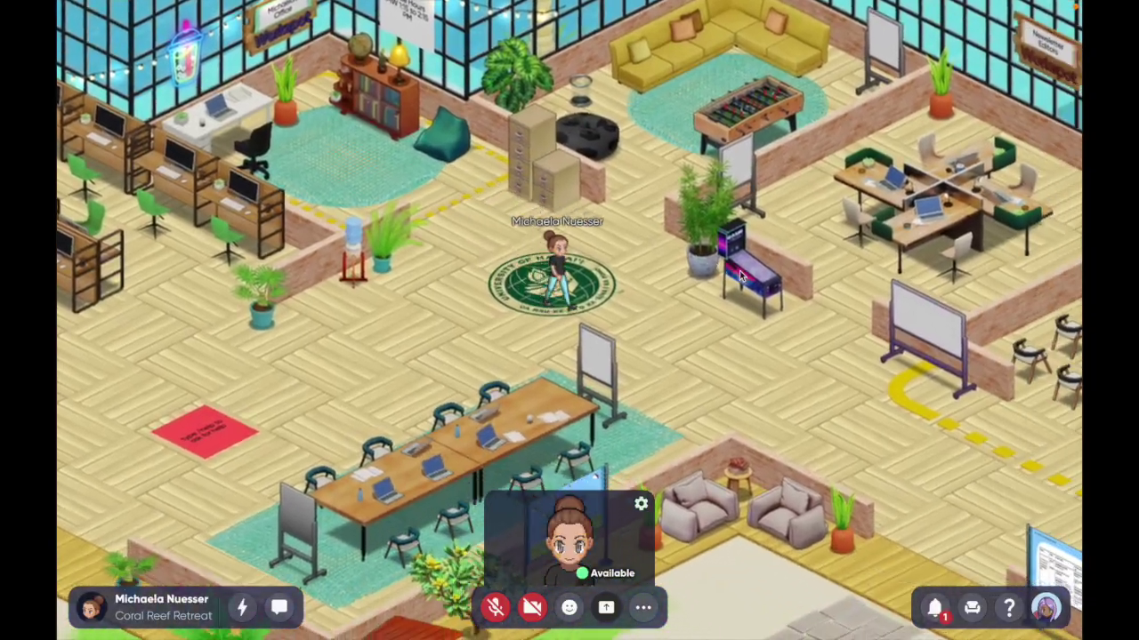
pyautogui.press('Left')
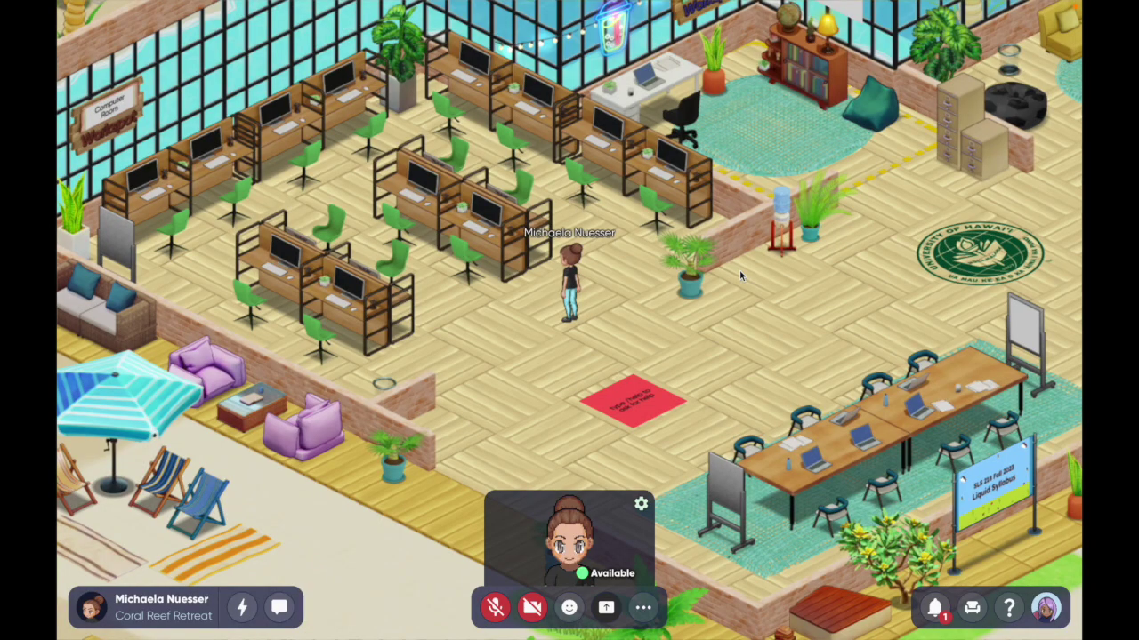
pyautogui.press('Right')
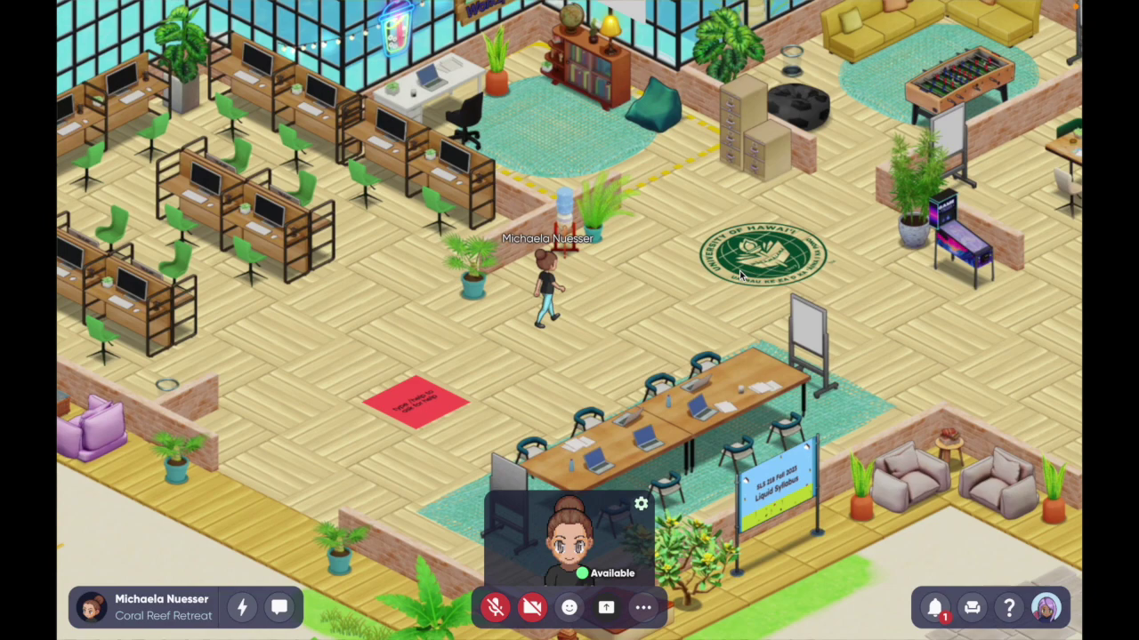
pyautogui.press('Right')
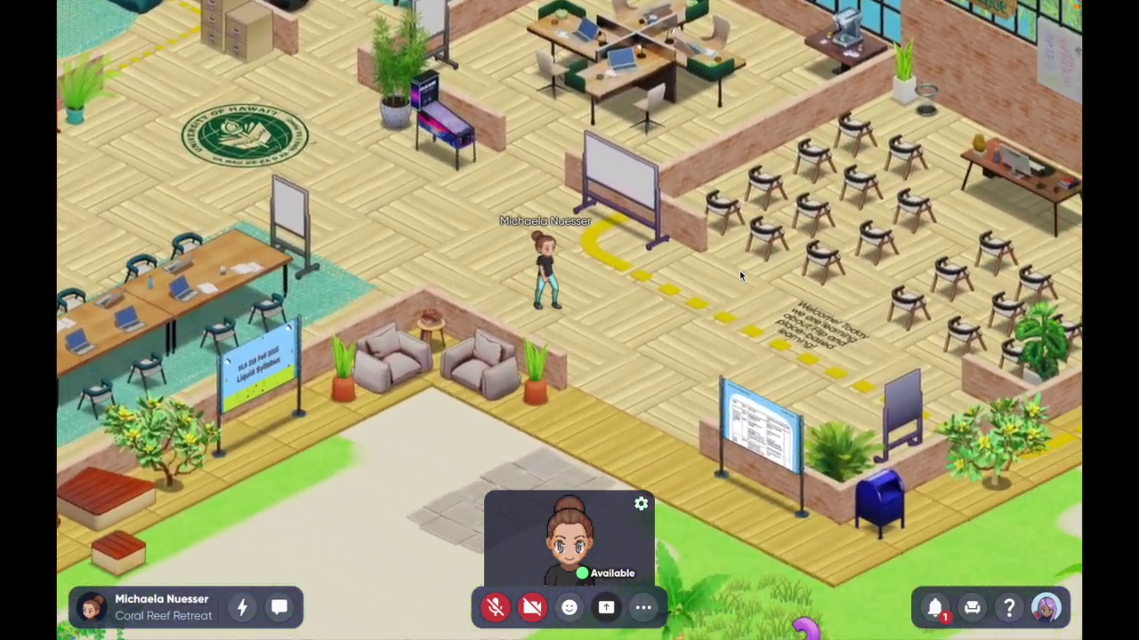
pyautogui.press('Right')
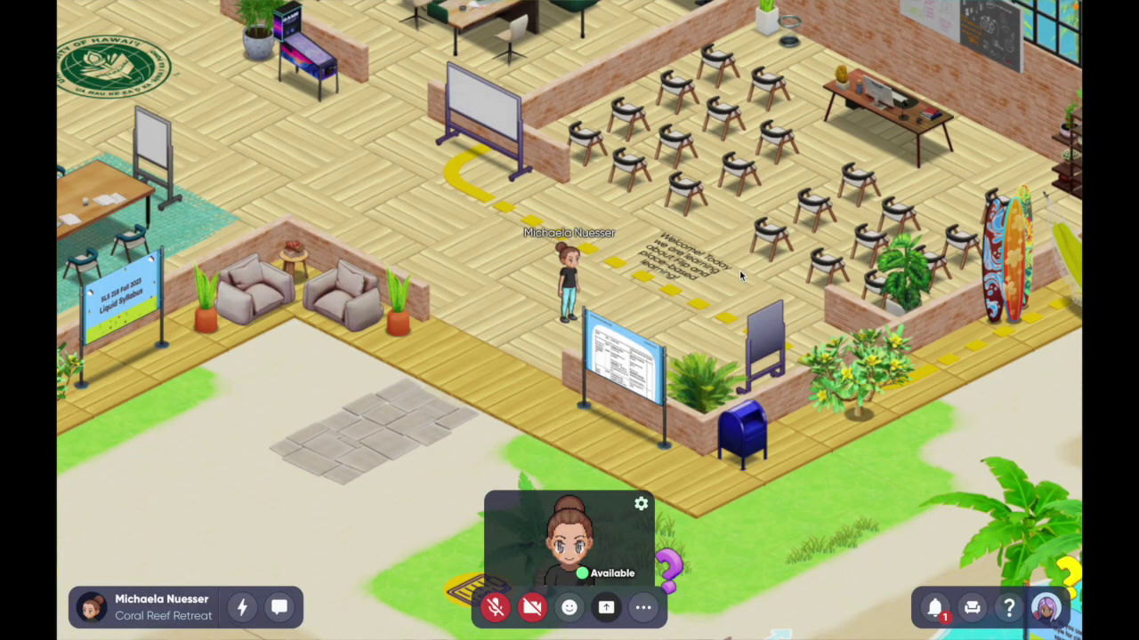
pyautogui.press('Up')
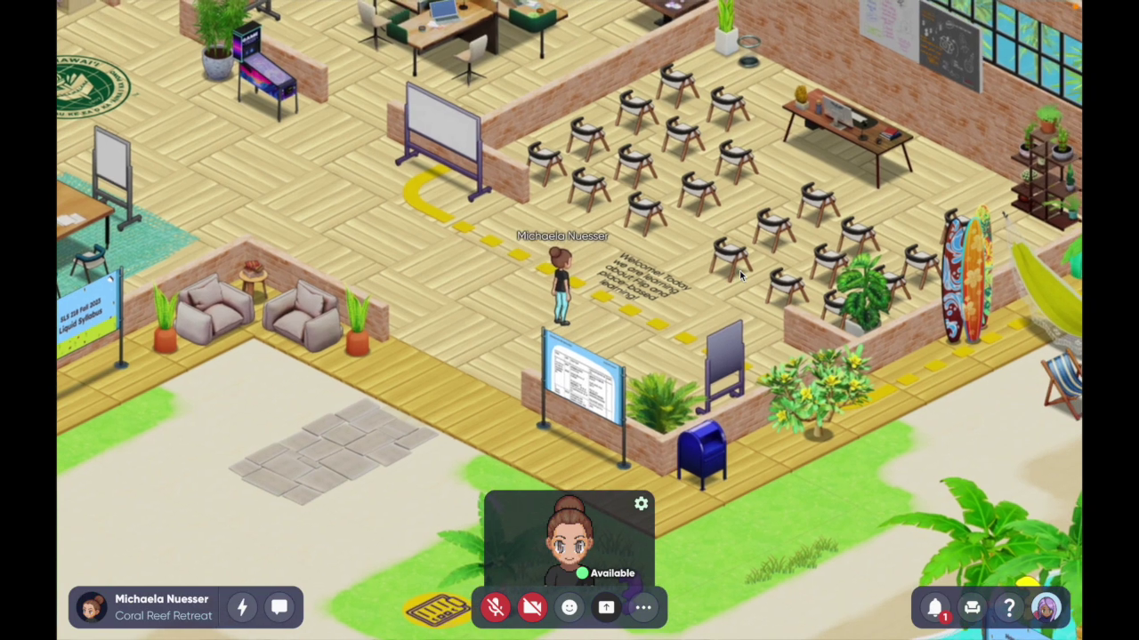
pyautogui.press('Up')
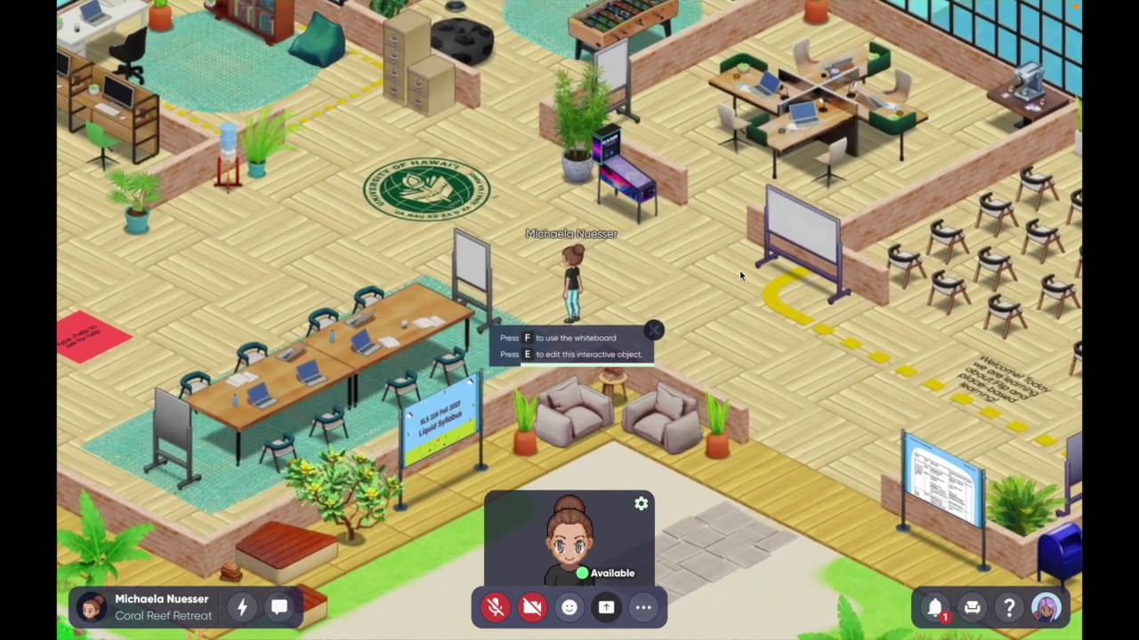
pyautogui.click(641, 152)
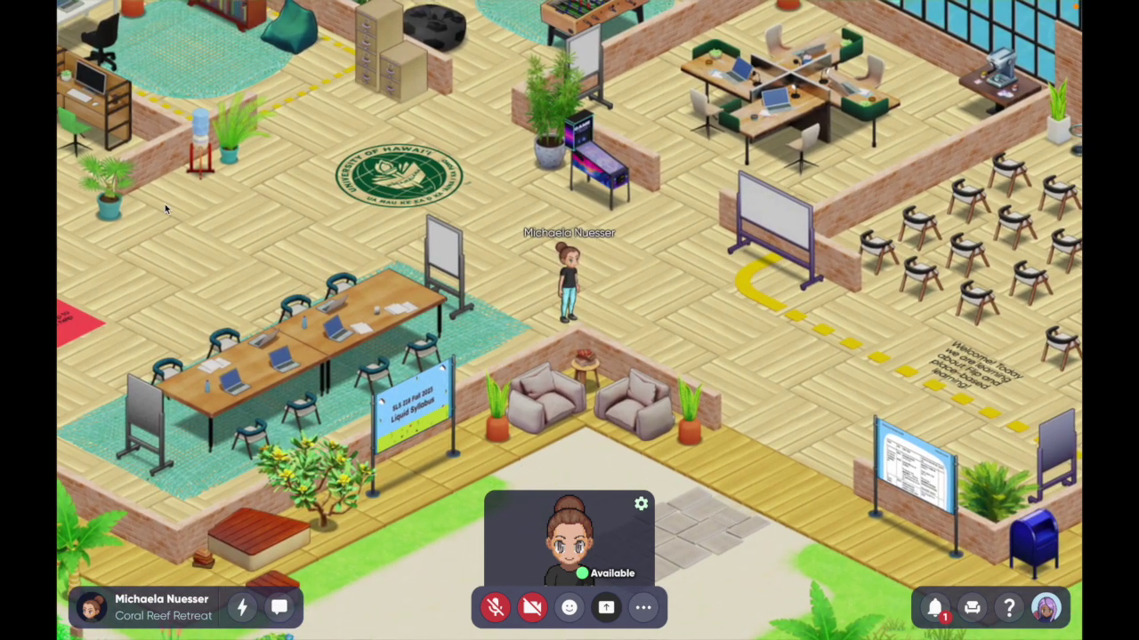
# Step: Walk the avatar across the office and bring up the room templates such as Coral Reef Retreat and Dreamtopia
pyautogui.press('Right')
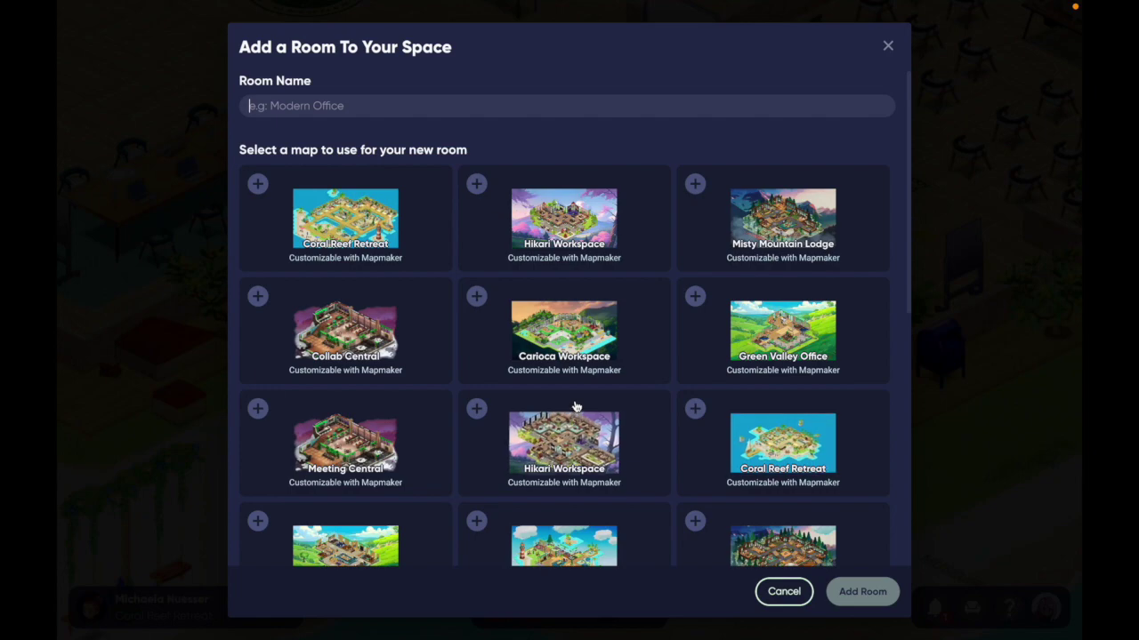
pyautogui.scroll(-3, 575, 407)
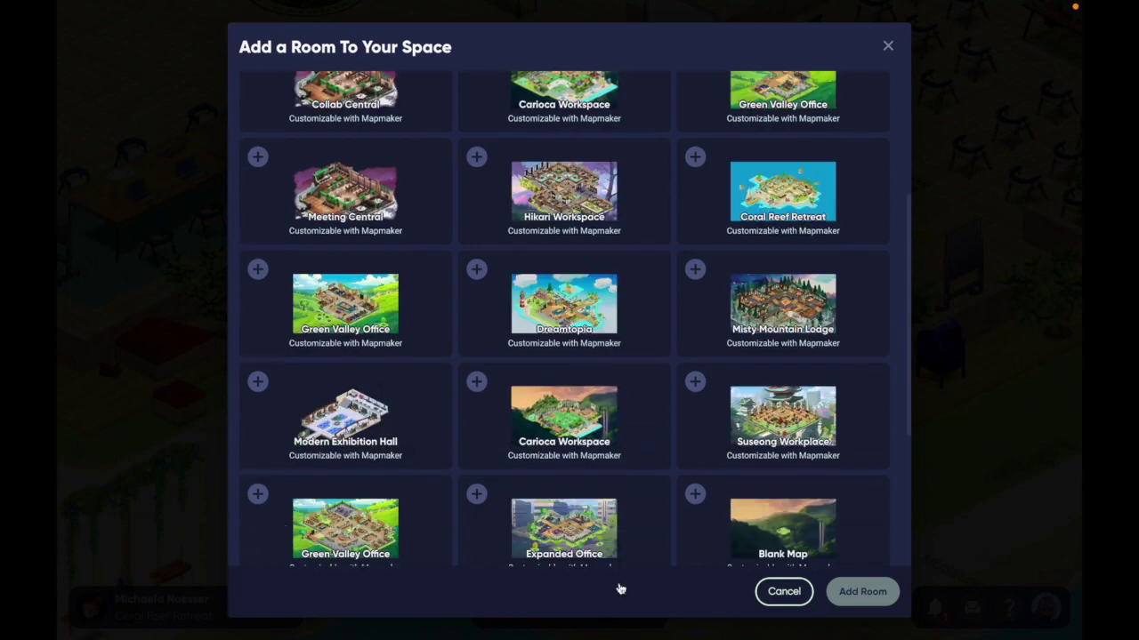
pyautogui.scroll(-1, 535, 513)
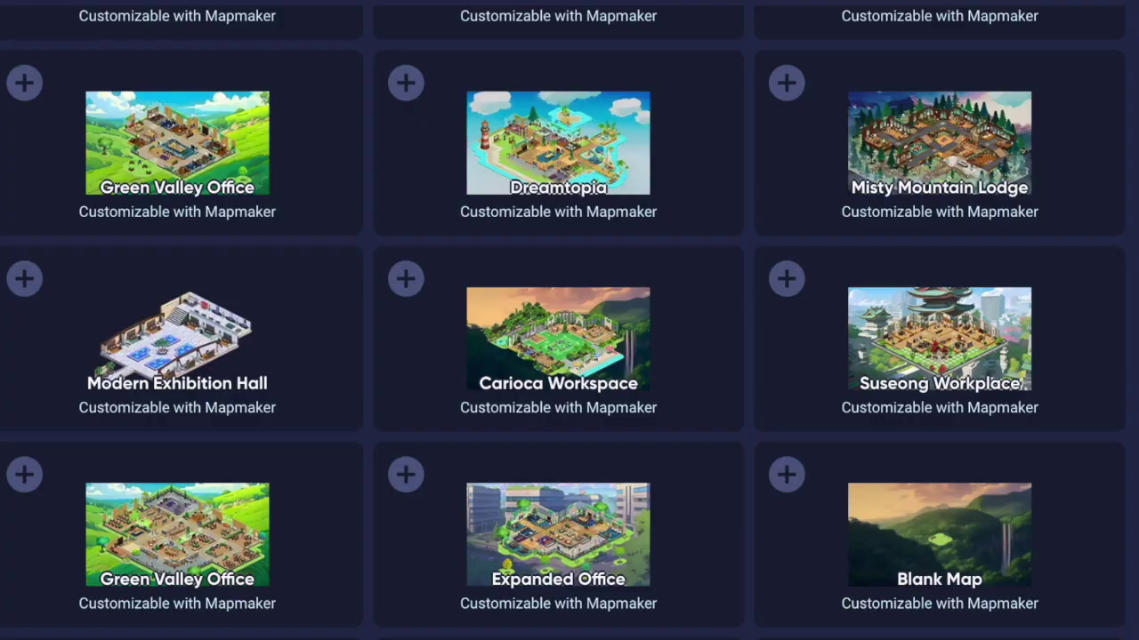
pyautogui.scroll(-2, 184, 432)
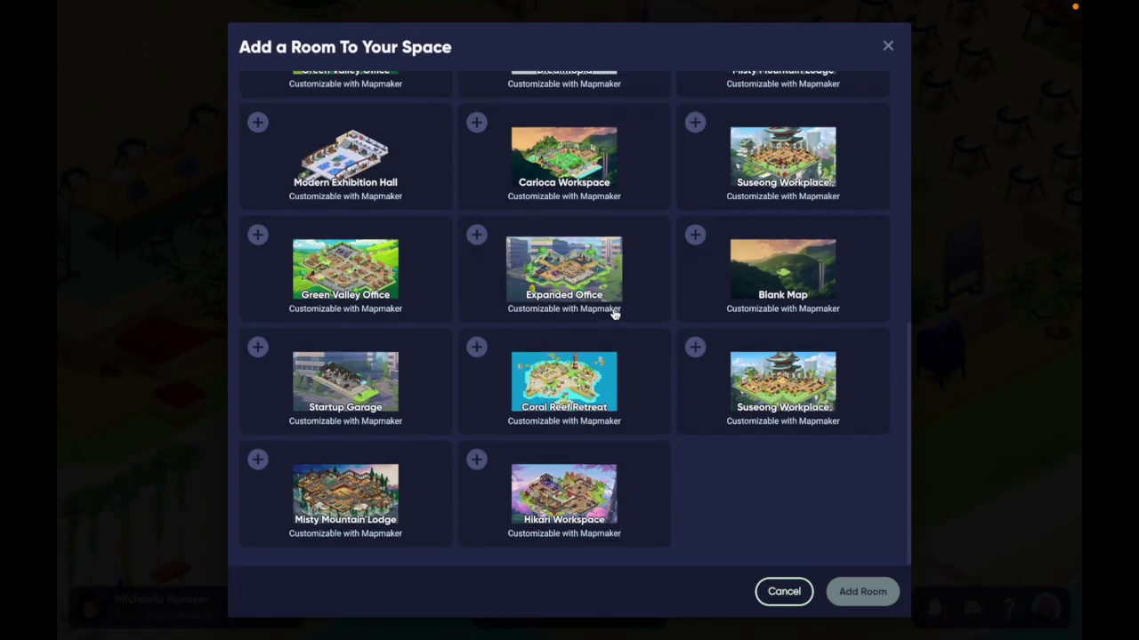
pyautogui.scroll(5, 644, 431)
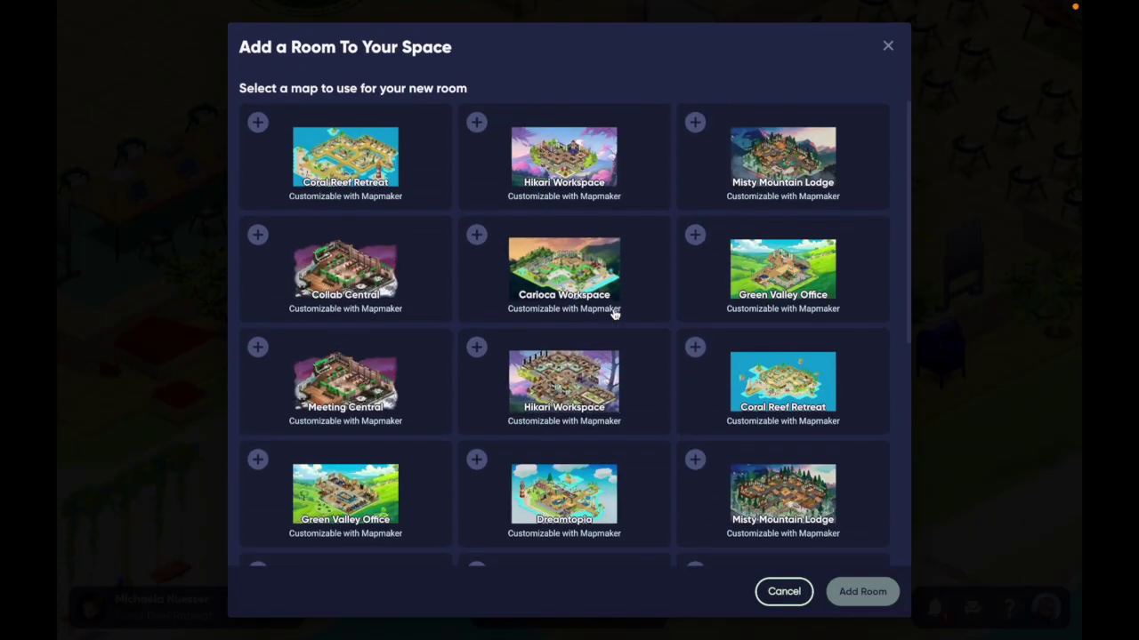
pyautogui.scroll(-5, 644, 430)
pyautogui.scroll(5, 780, 276)
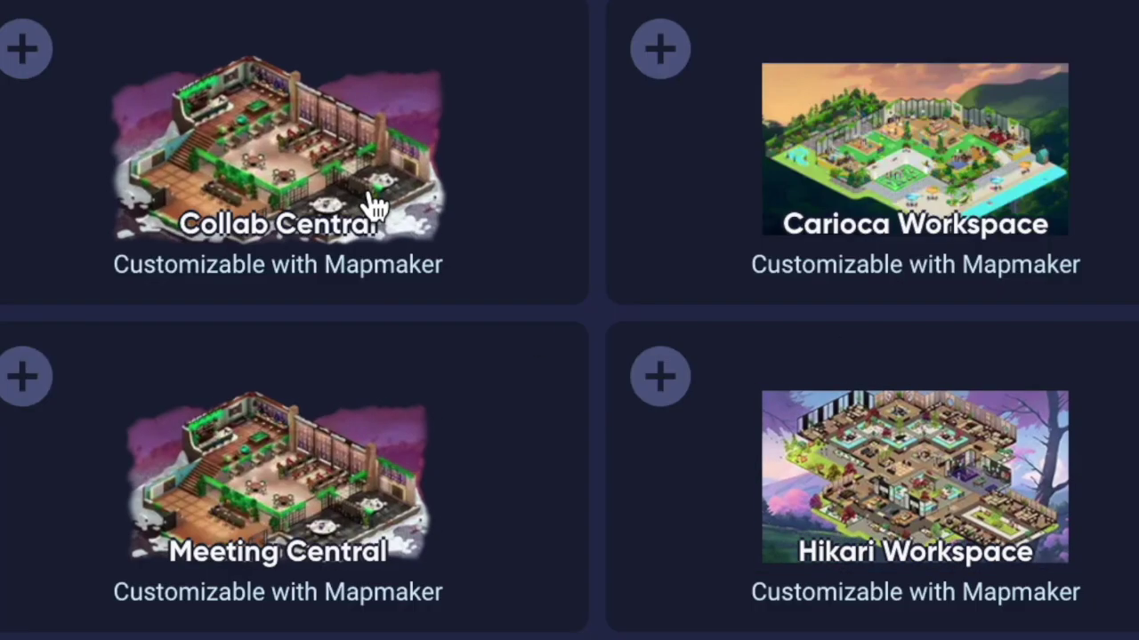
pyautogui.scroll(-4, 430, 371)
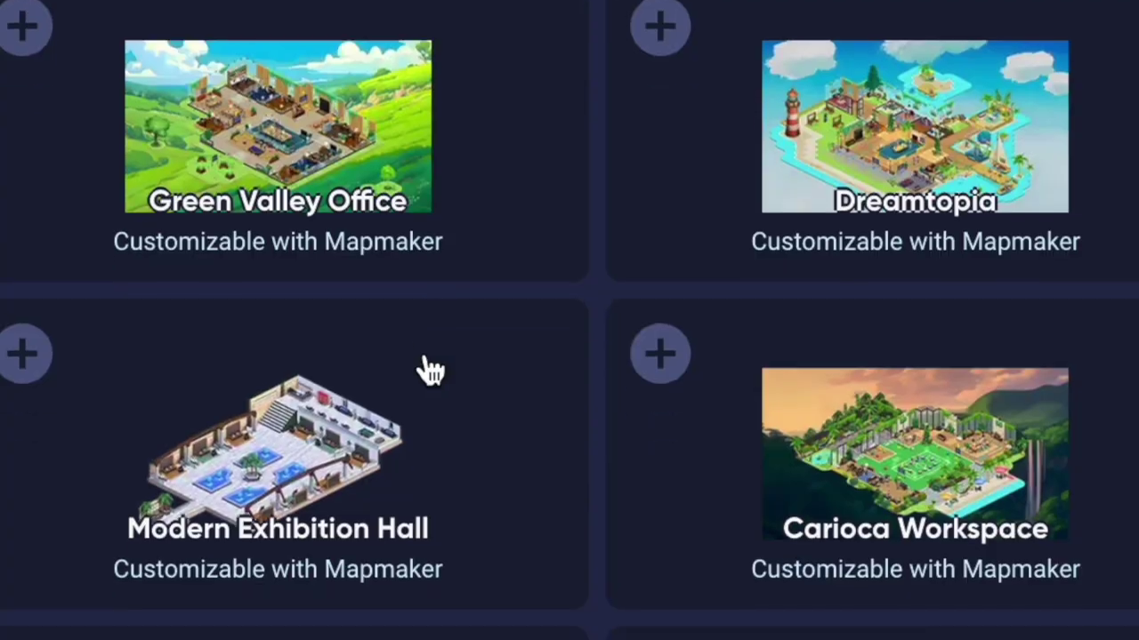